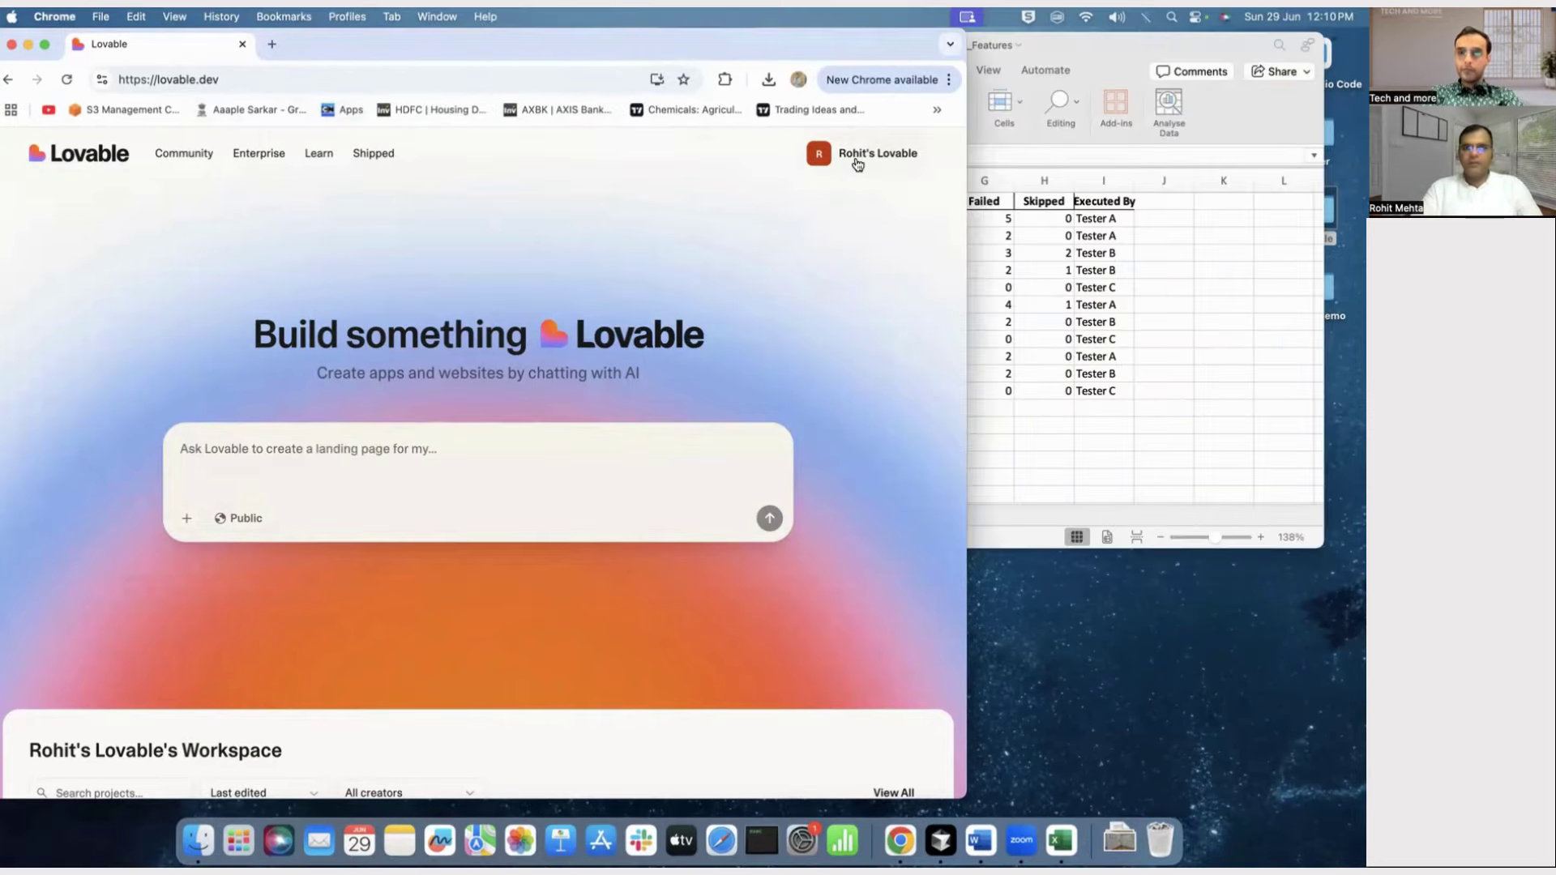
- Check the daily credit usage in the Lovable account details
click(857, 161)
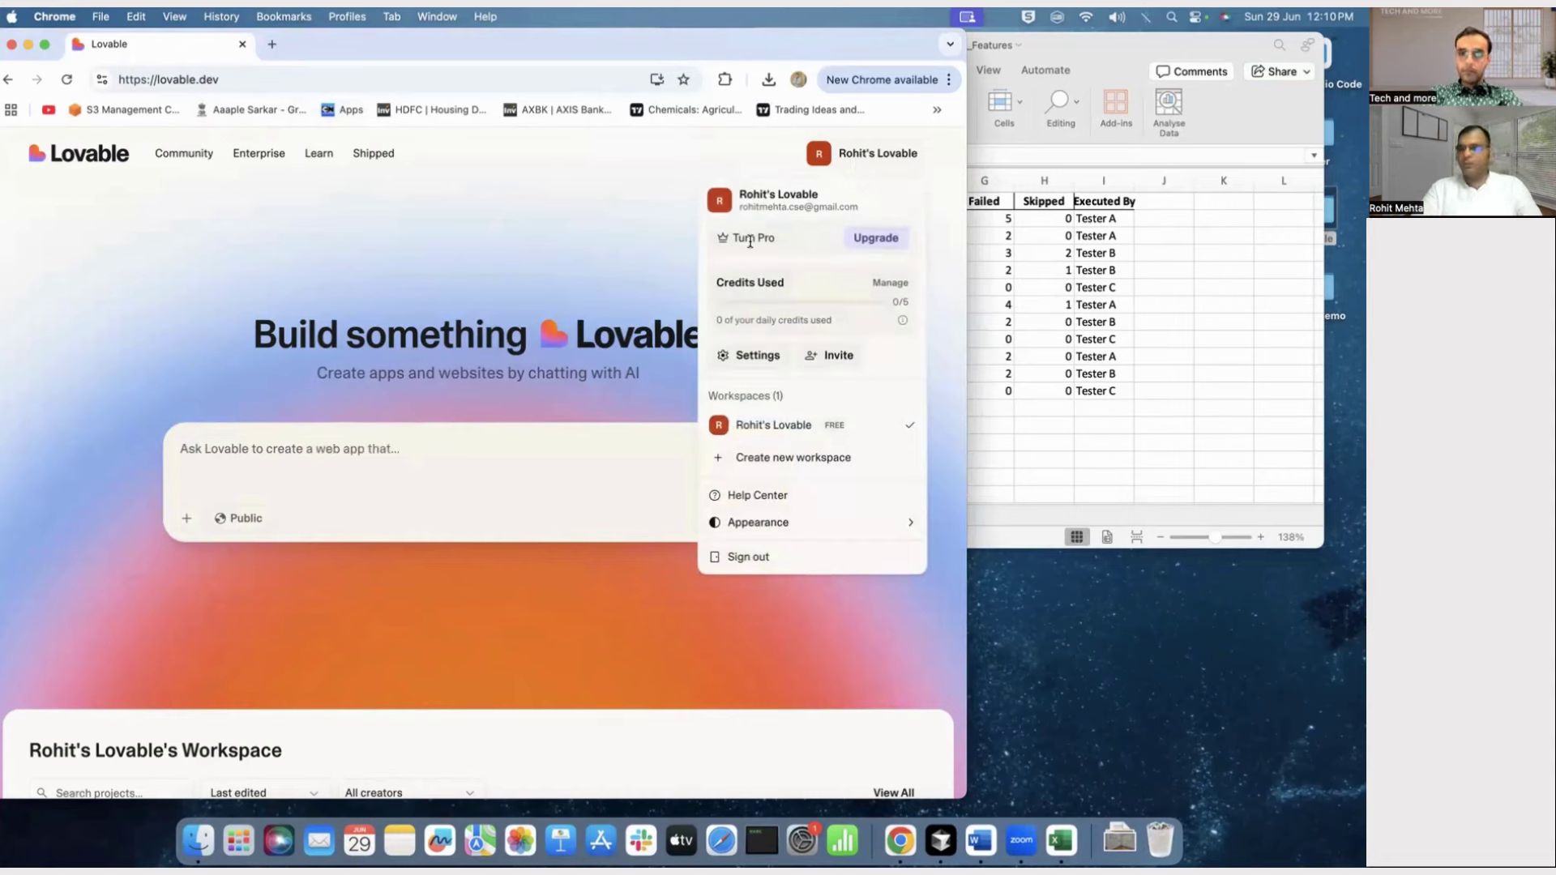
click(556, 272)
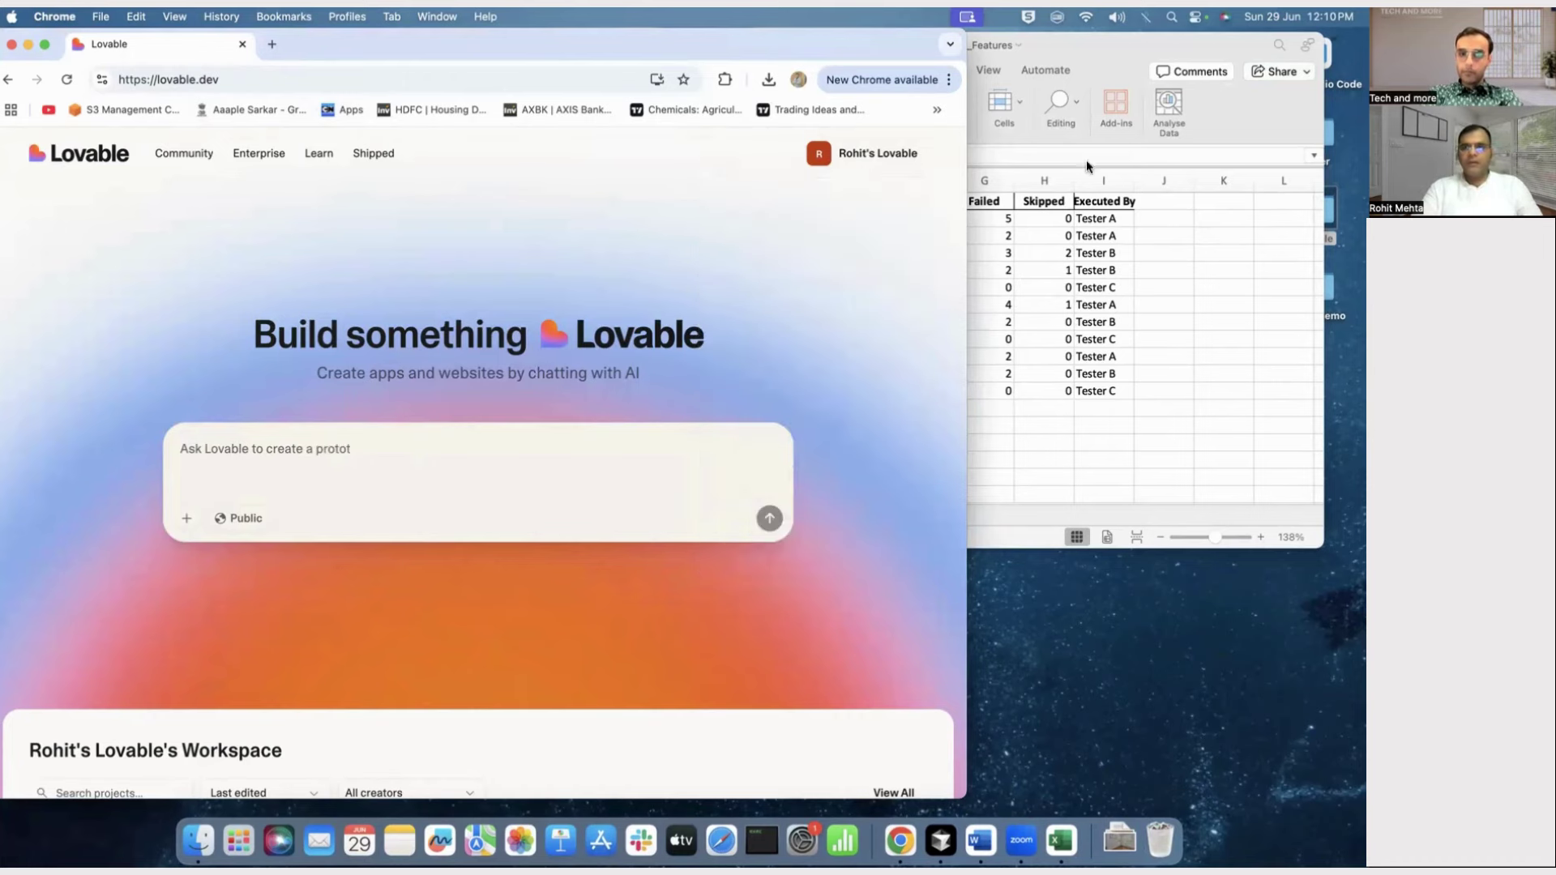
- Bring the Bug_Reports_Only workbook into view and fit the Detected In Run column to its contents
click(1099, 57)
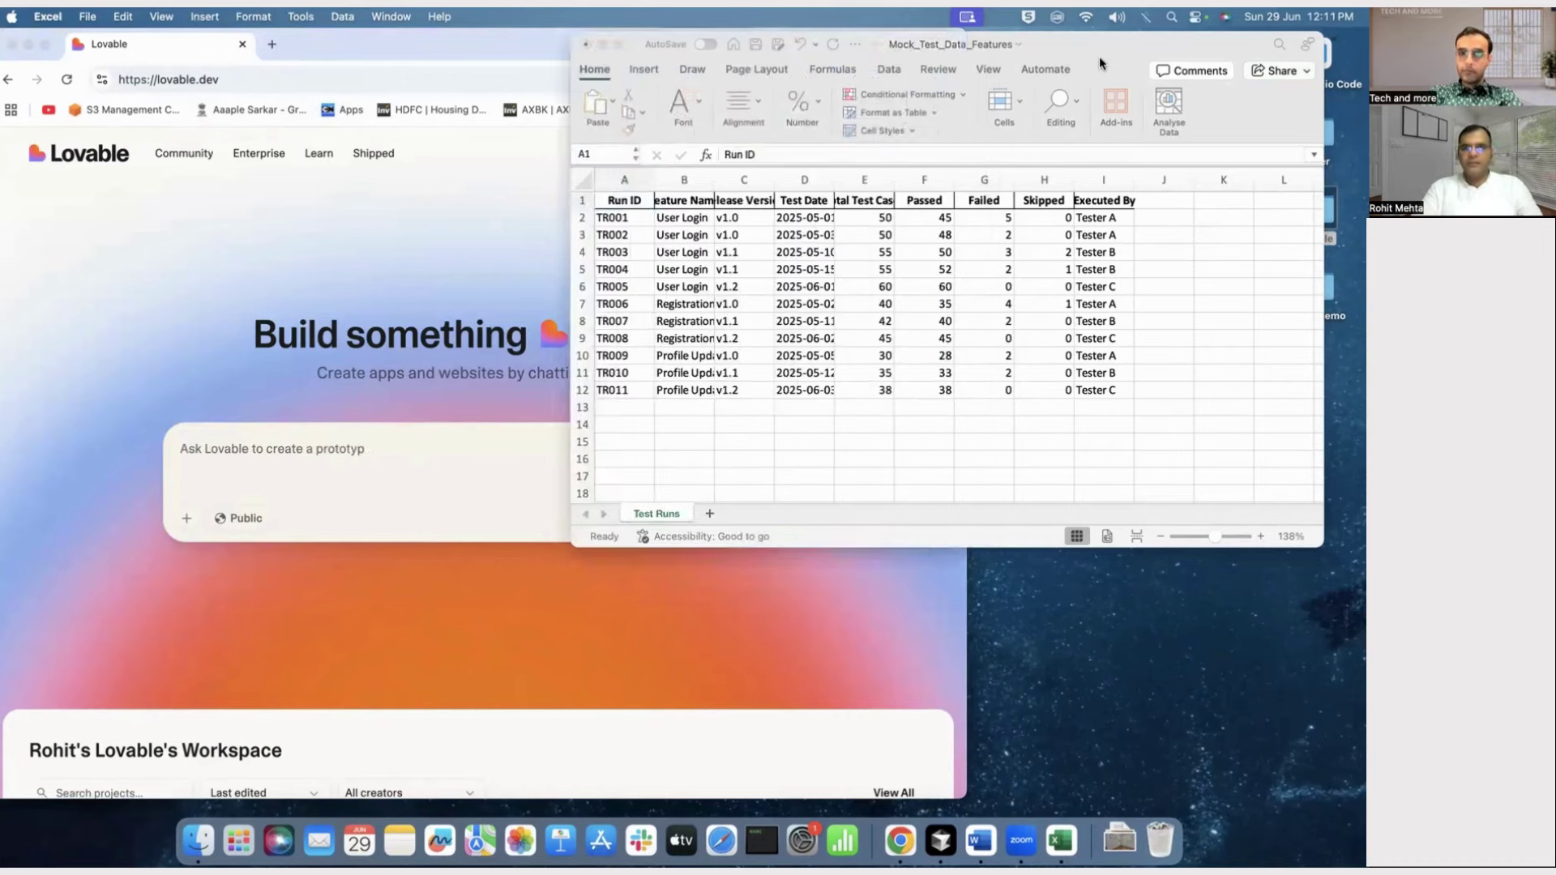
click(345, 76)
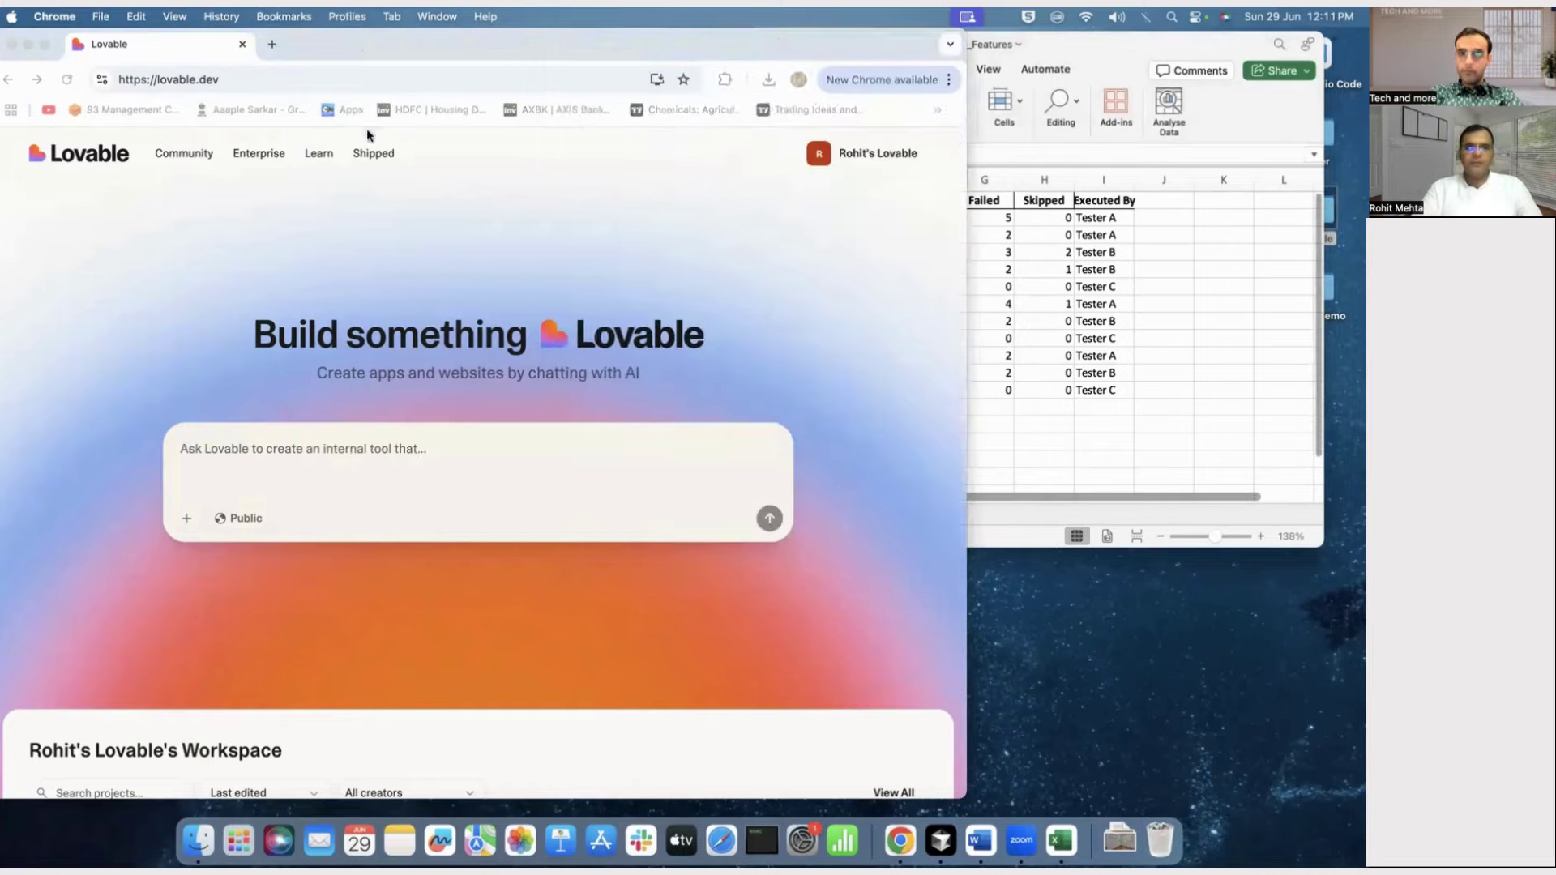
click(324, 59)
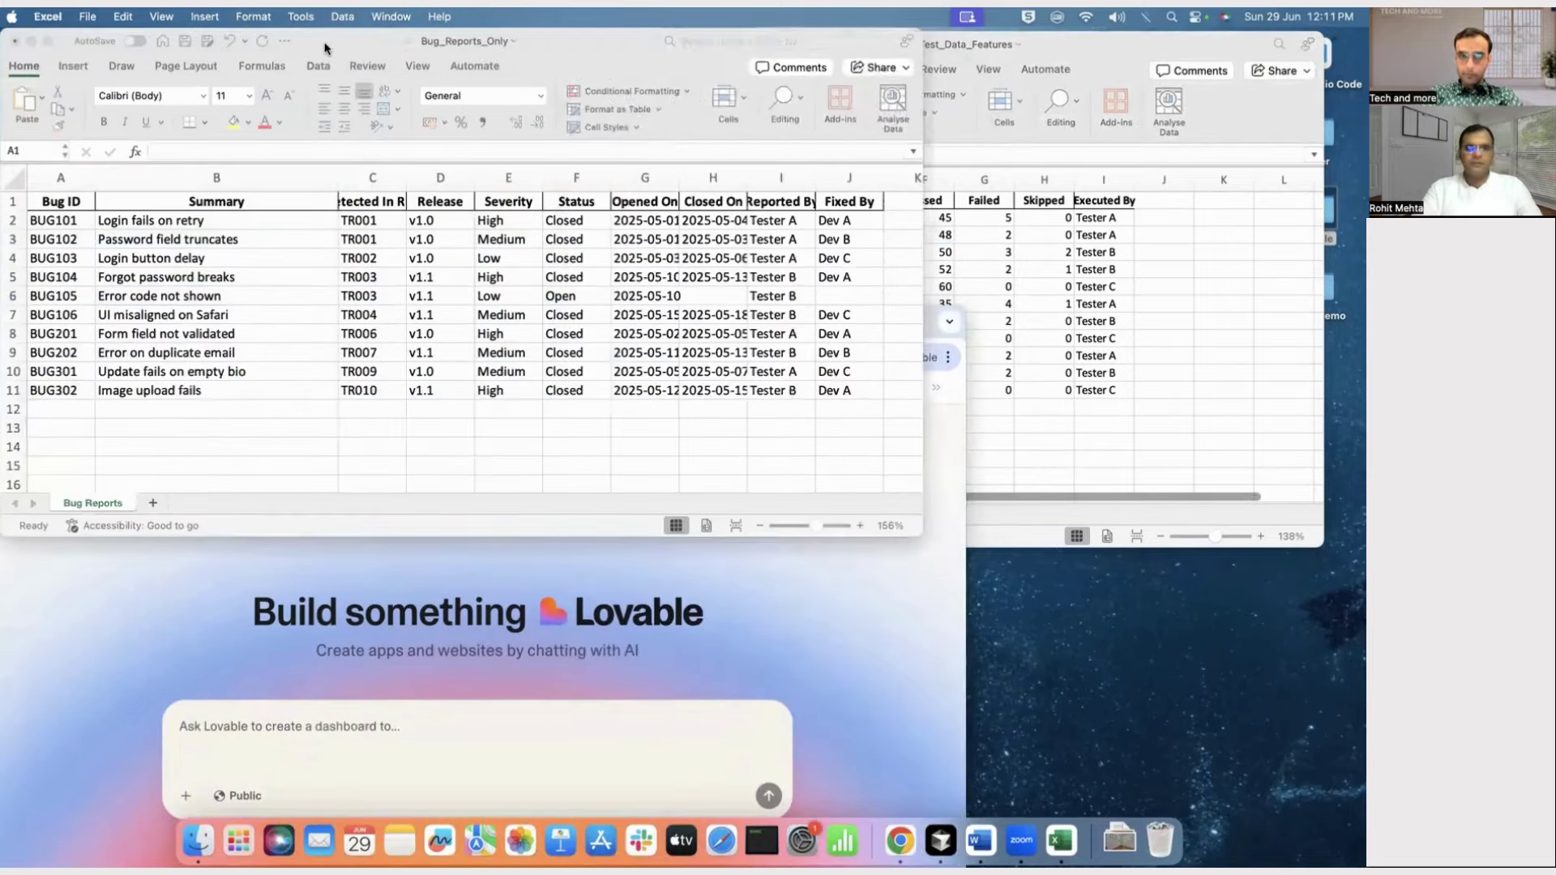
click(371, 428)
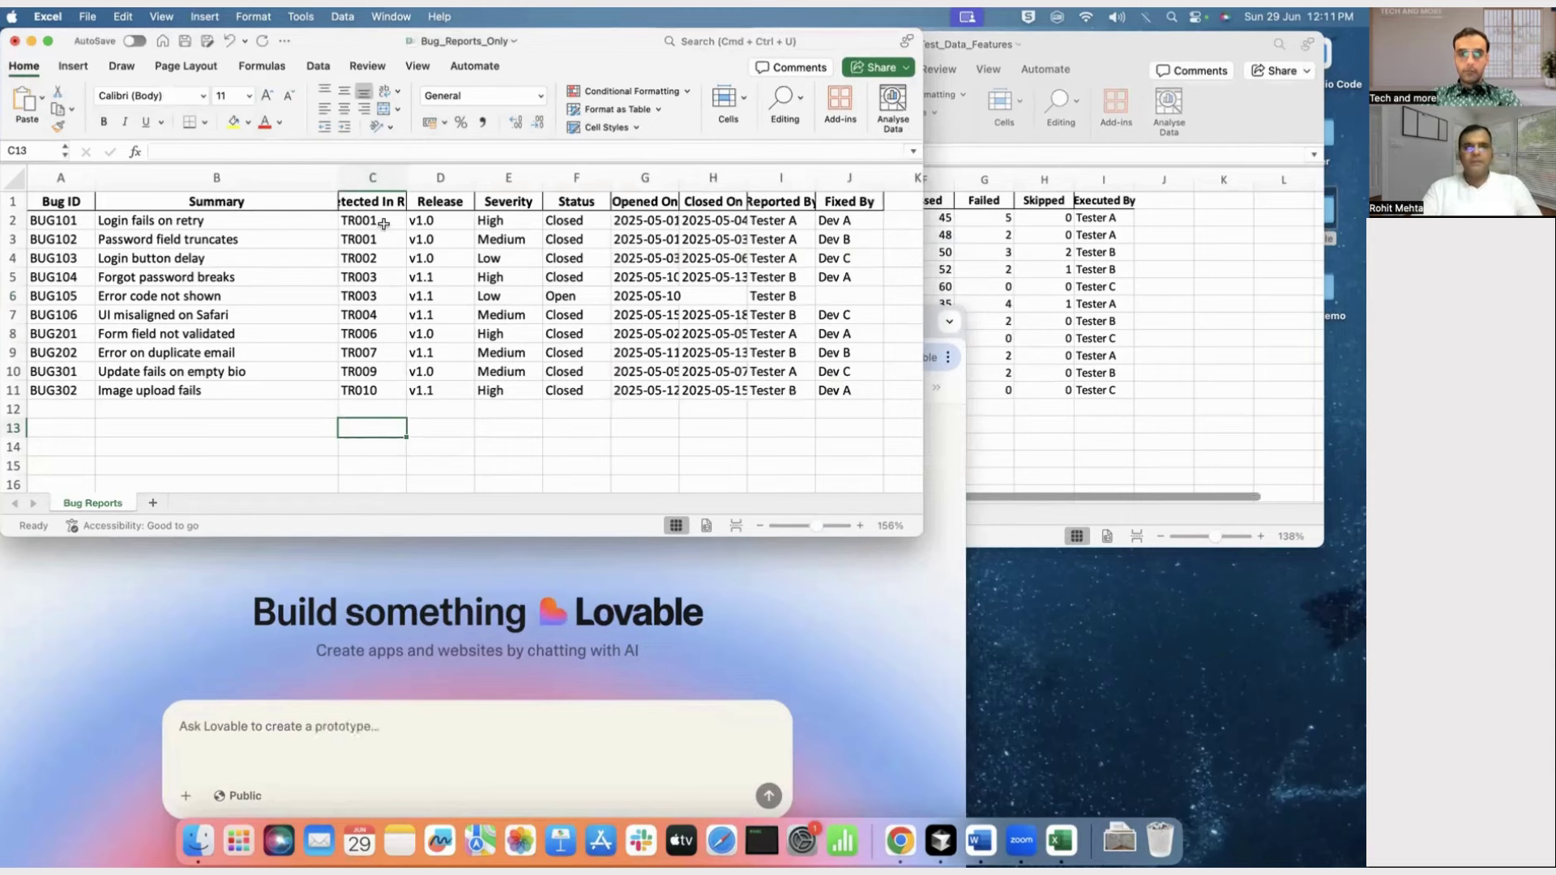
double_click(407, 183)
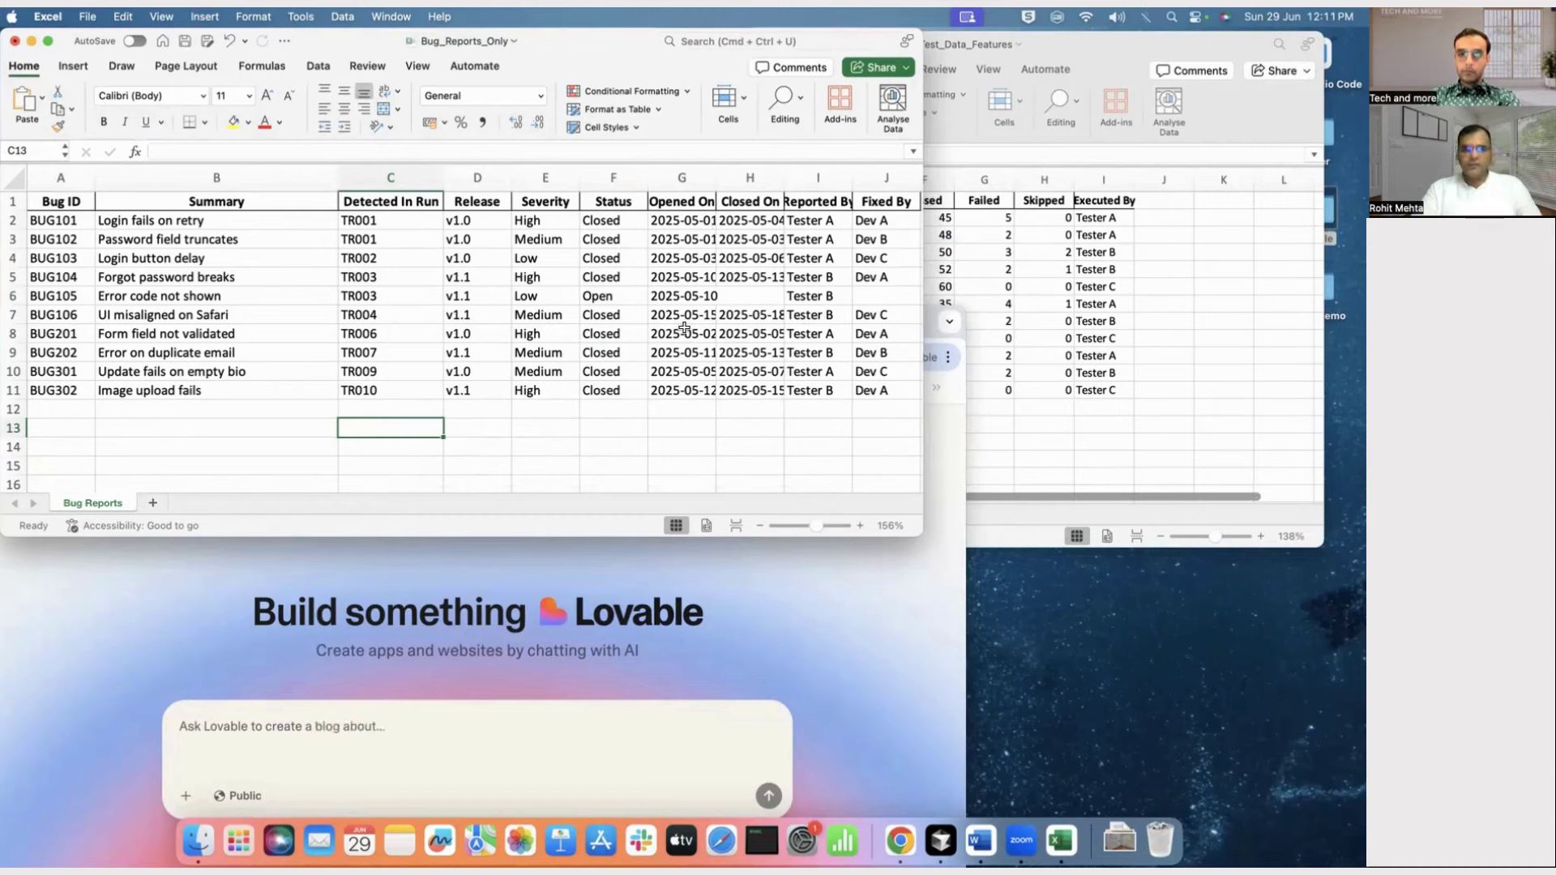
- Fit the Feature Name, Release Version, Test Date and Total Test Cases columns to their contents in the Mock_Test_Data_Features workbook
click(1049, 423)
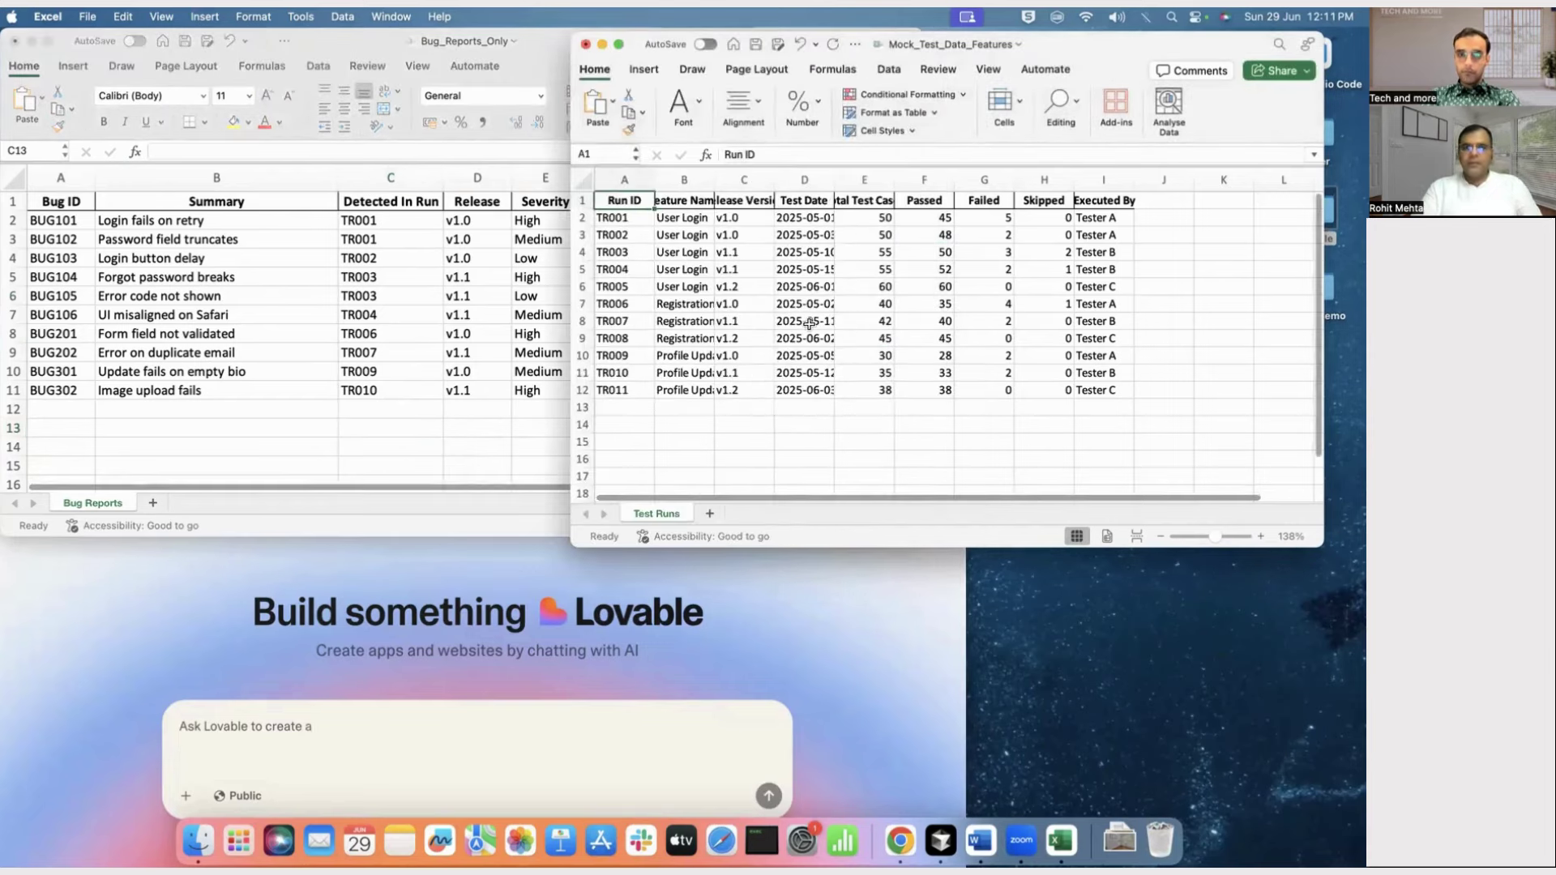
double_click(708, 187)
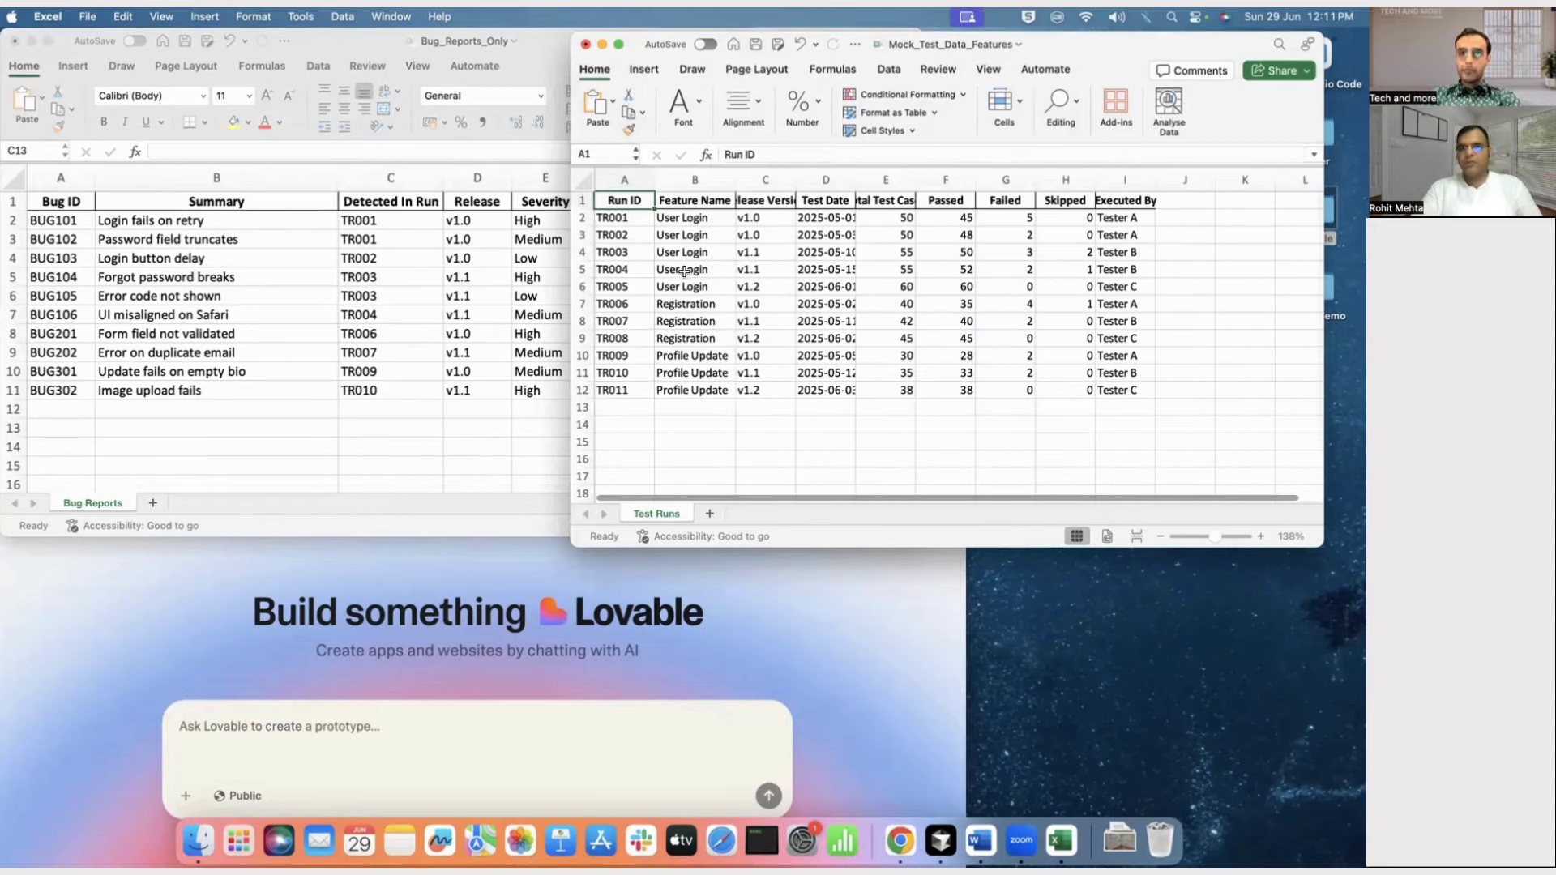
double_click(794, 185)
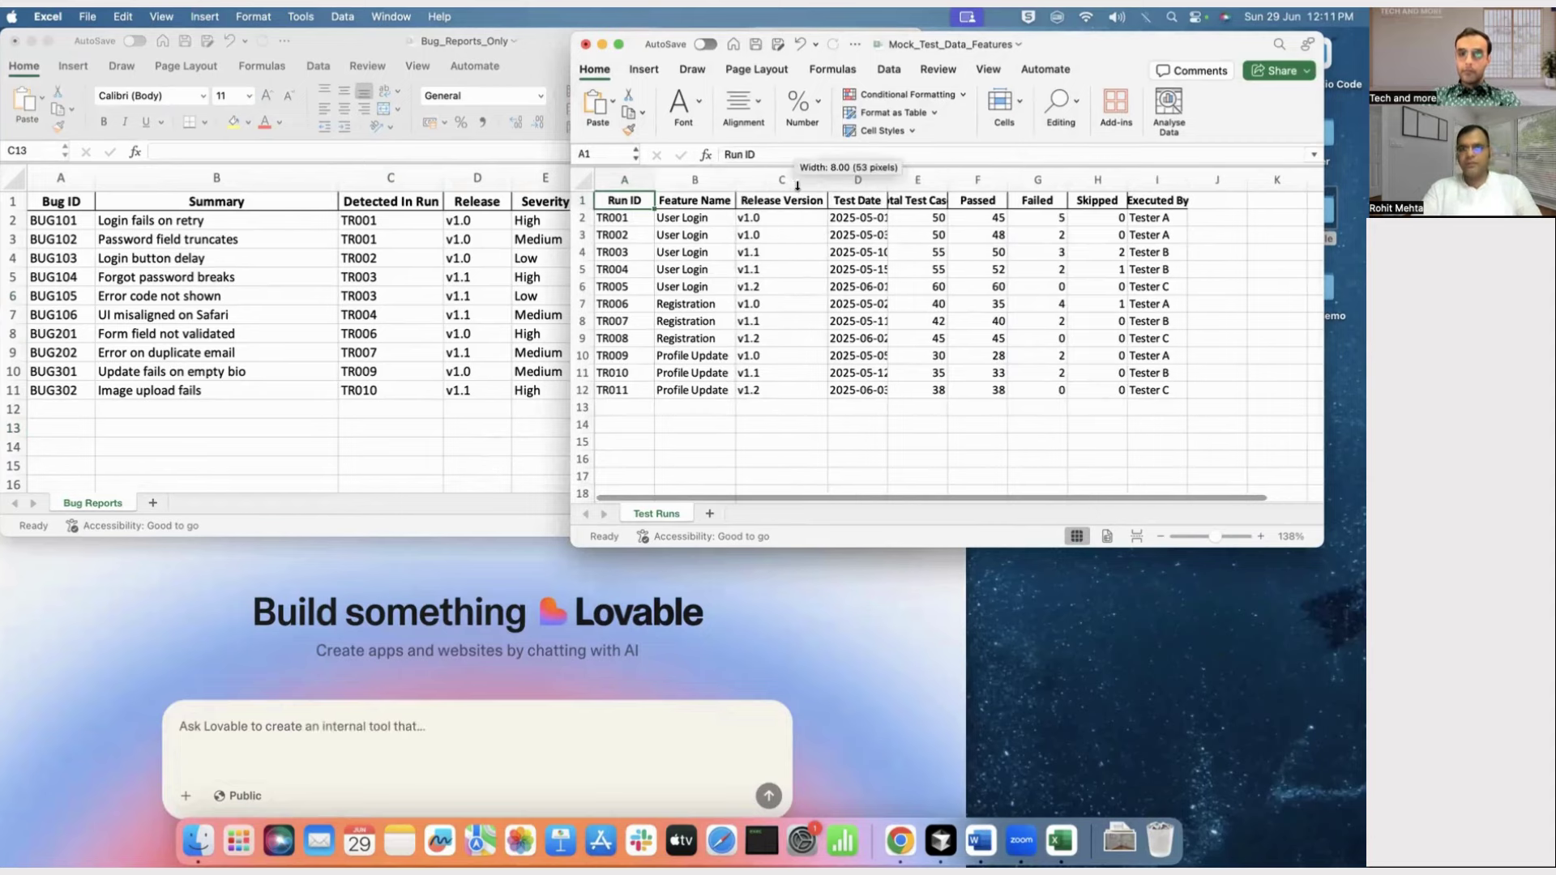
double_click(888, 185)
double_click(954, 185)
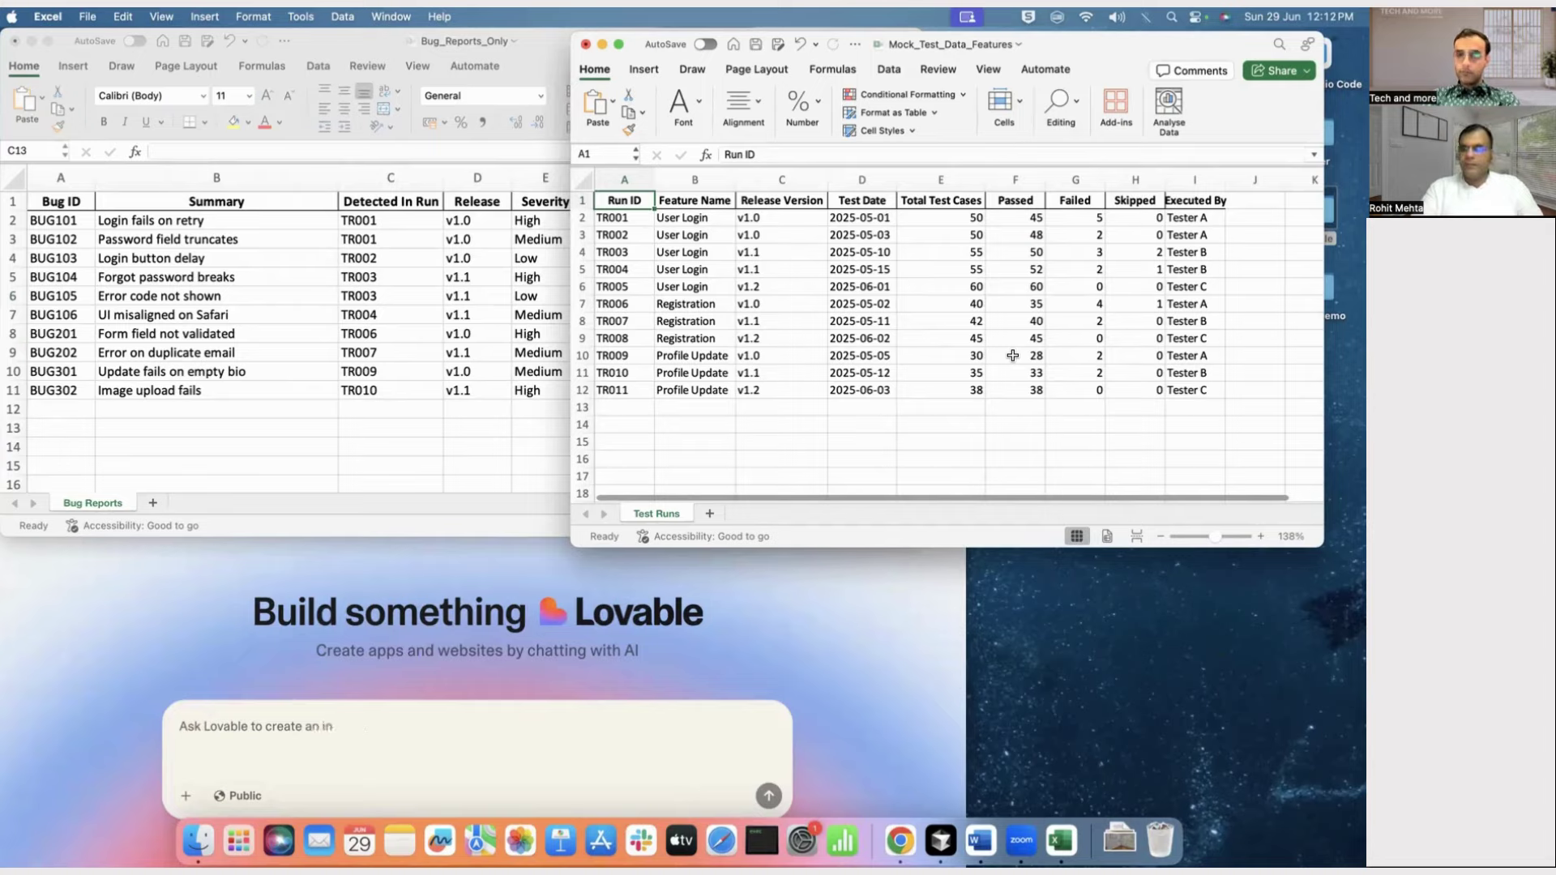
- Review the bug report rows and their detected runs, and return to the Test Runs sheet for comparison
click(323, 408)
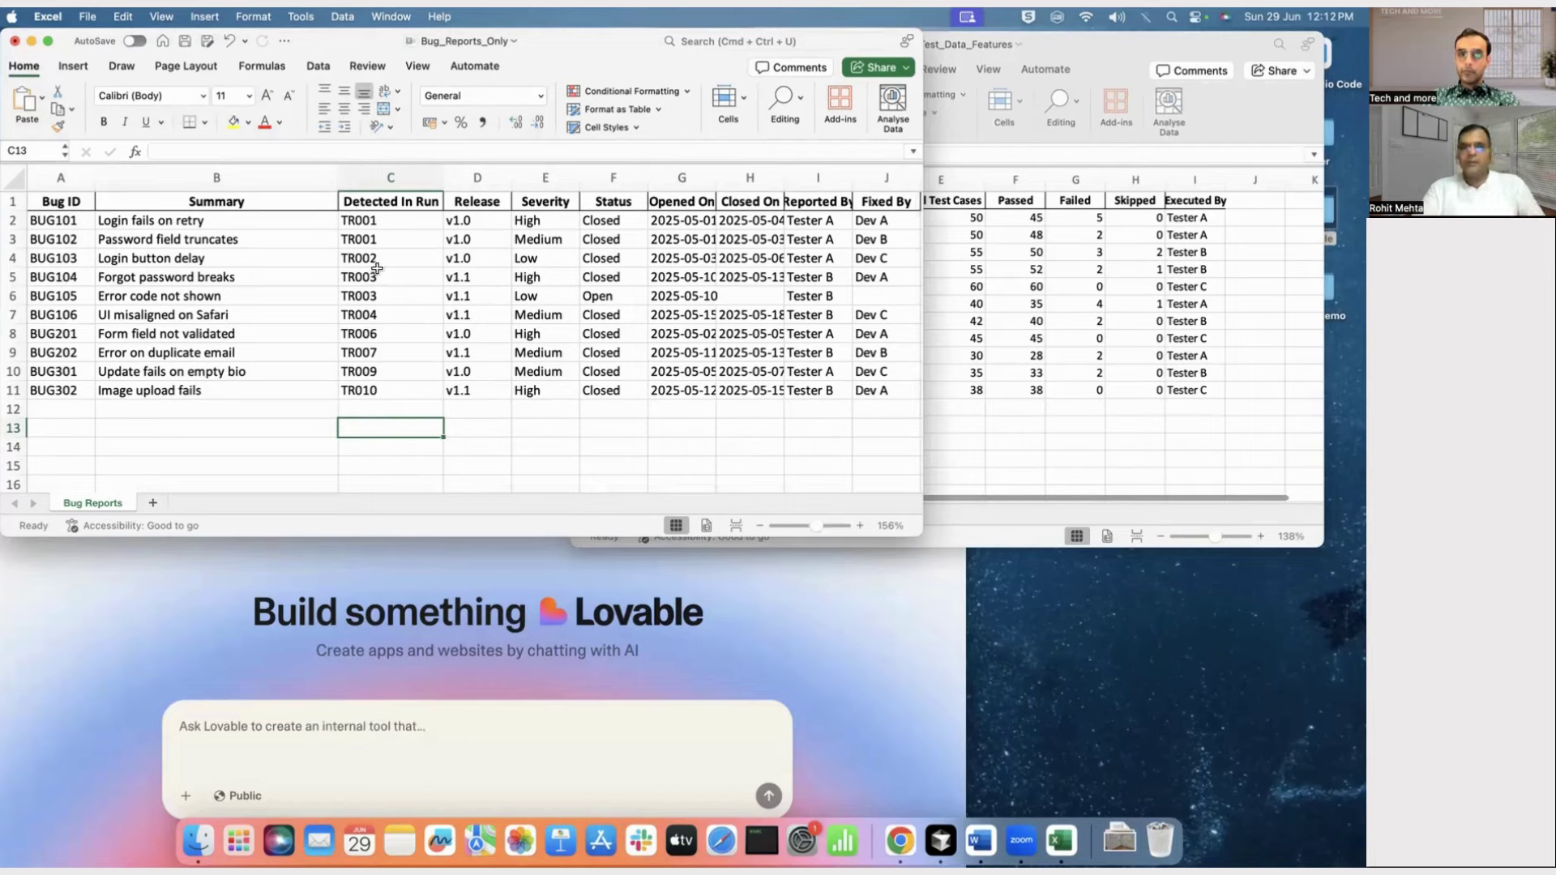
scroll(324, 373, down, 3)
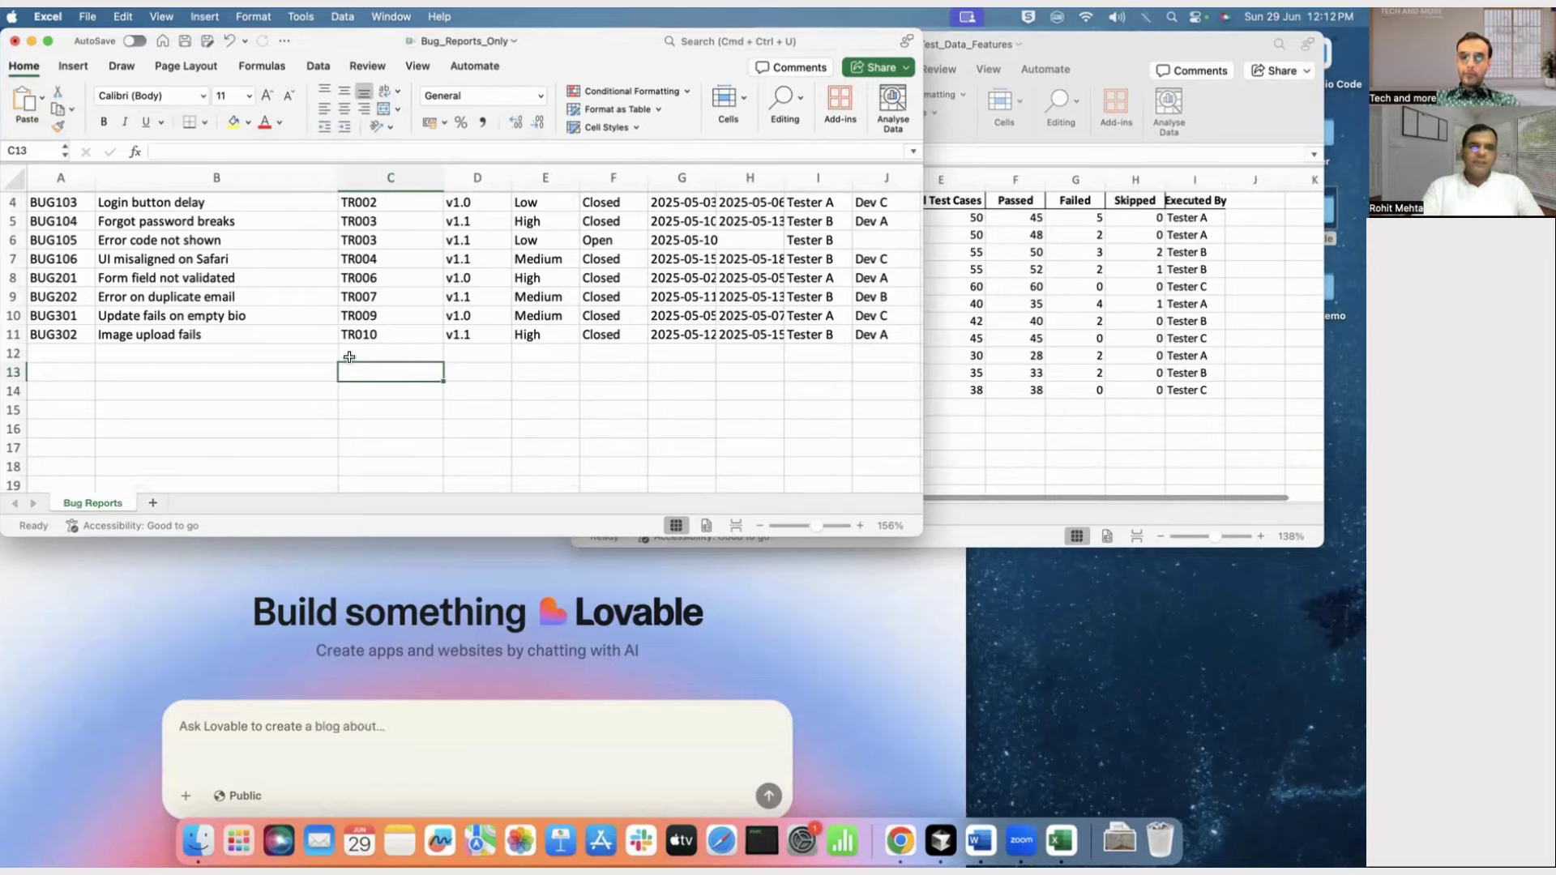
scroll(365, 387, down, 10)
scroll(364, 389, up, 12)
scroll(367, 391, down, 1)
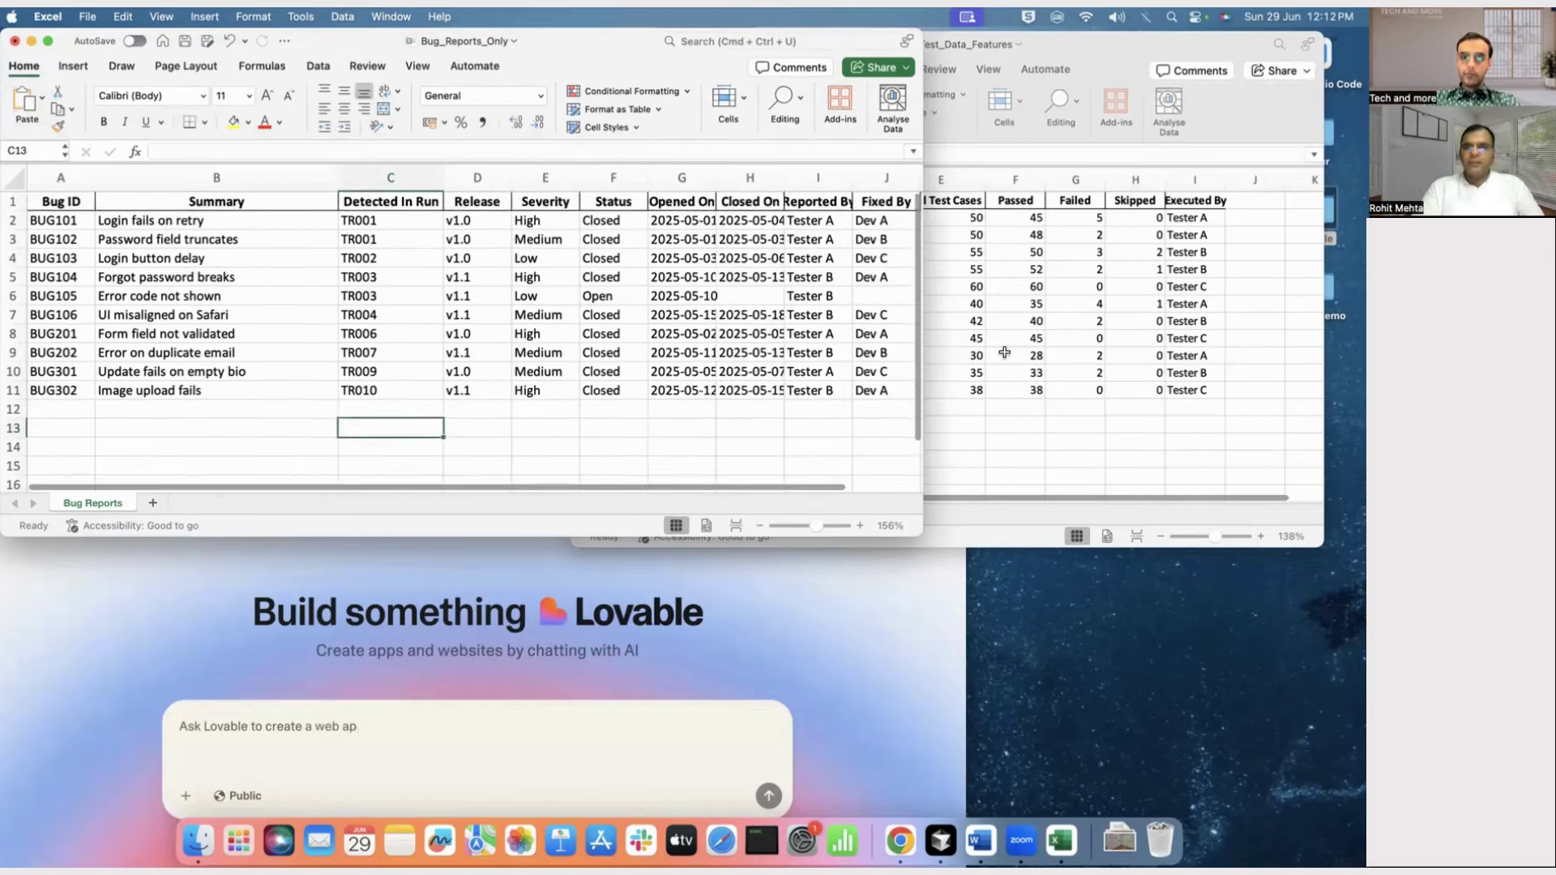
click(1003, 353)
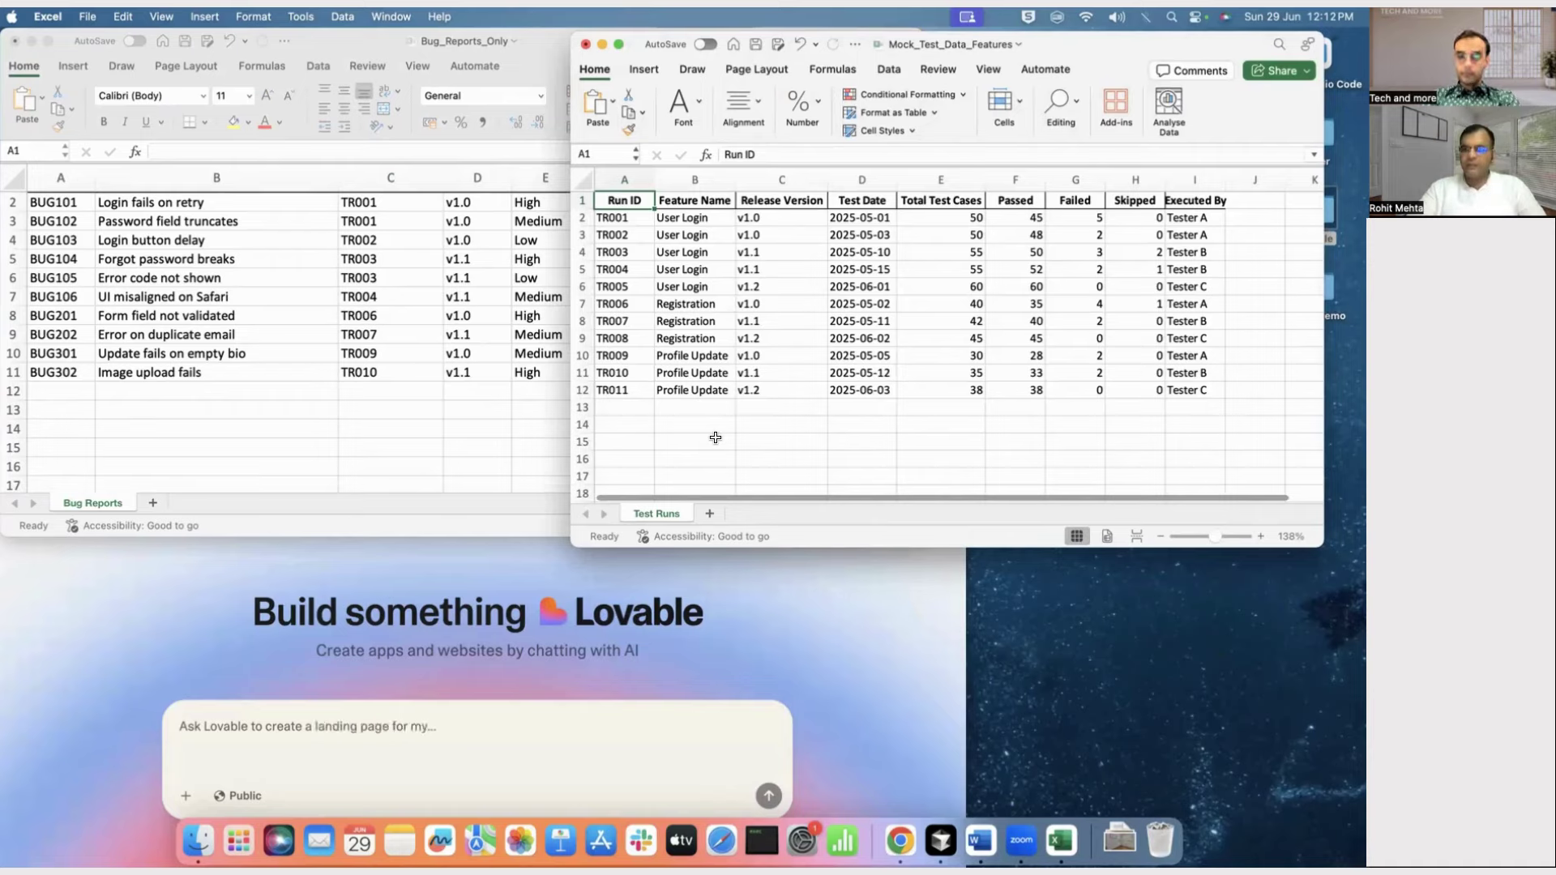
- Bring the Lovable browser window in front of the workbooks and shift the Mock_Test_Data_Features window to uncover the desktop folders
click(786, 622)
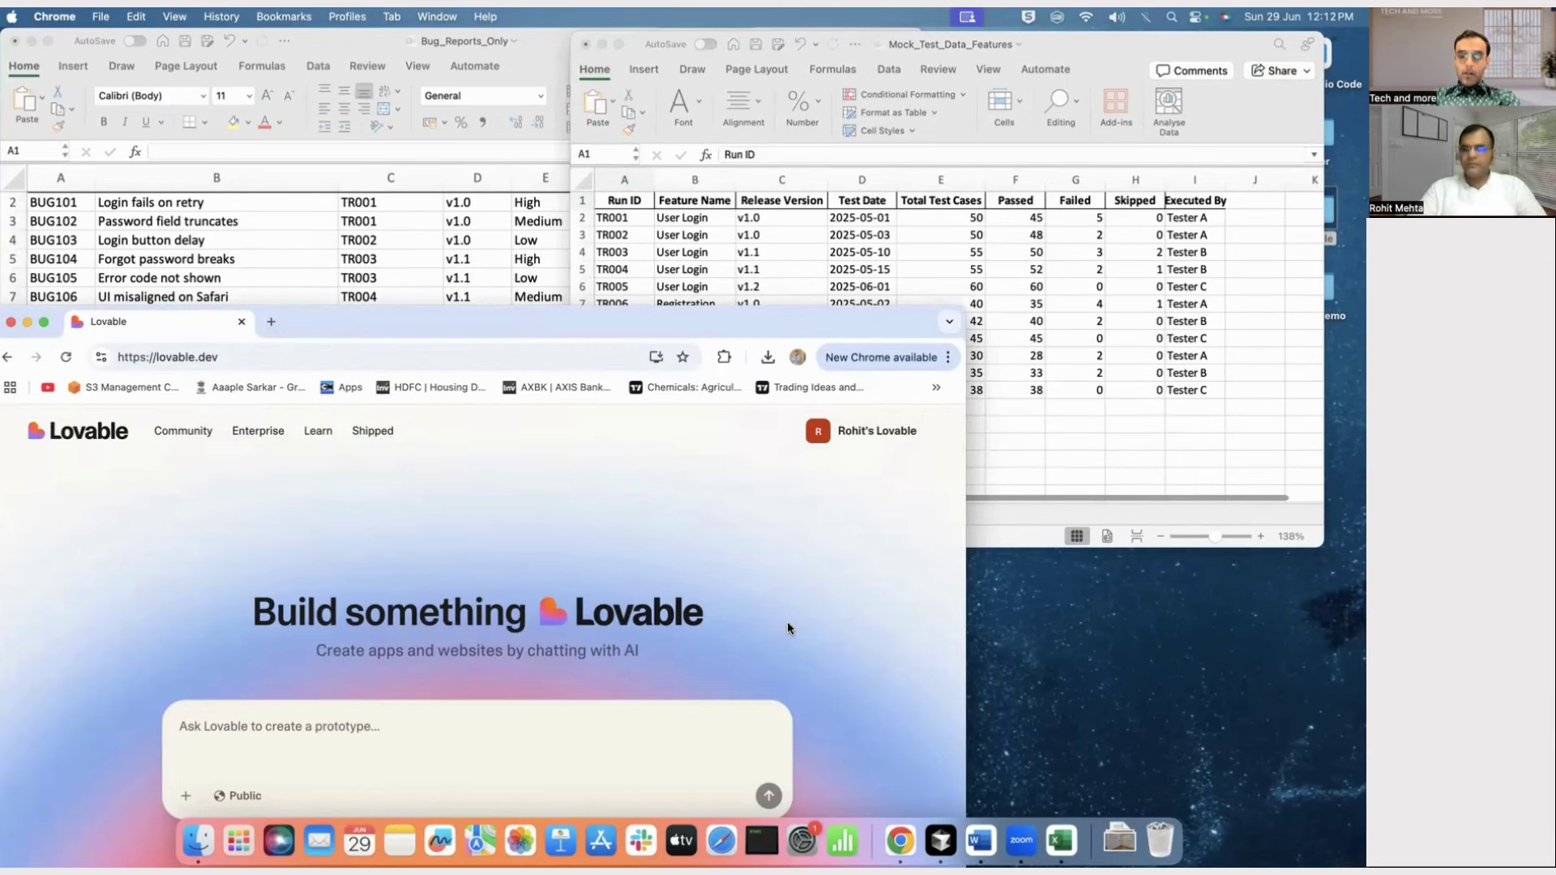
drag(725, 321, 745, 170)
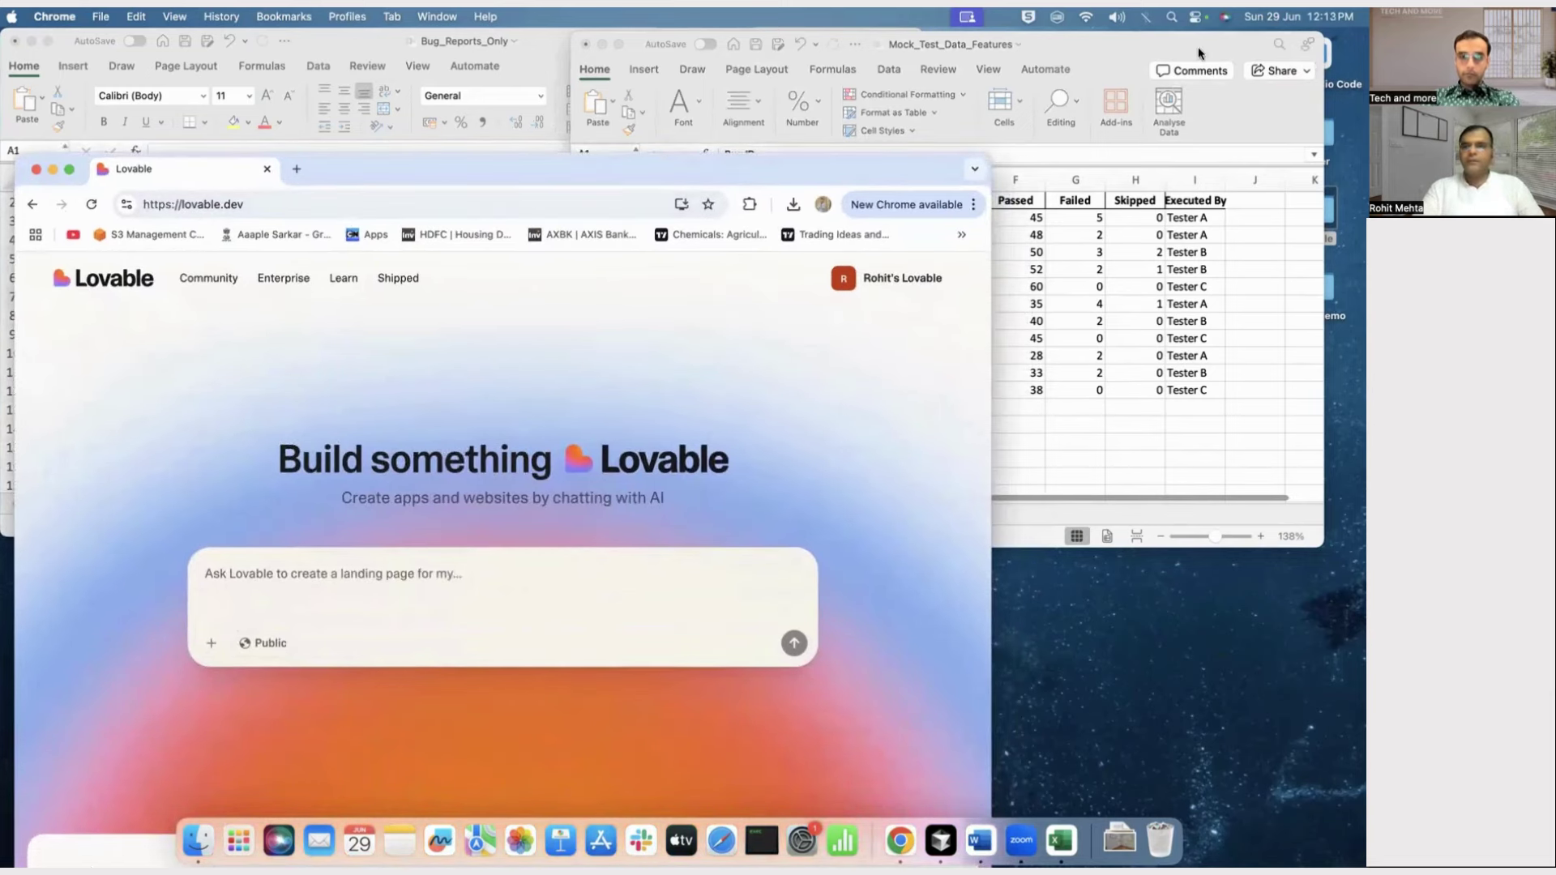
drag(1197, 47, 975, 52)
click(541, 178)
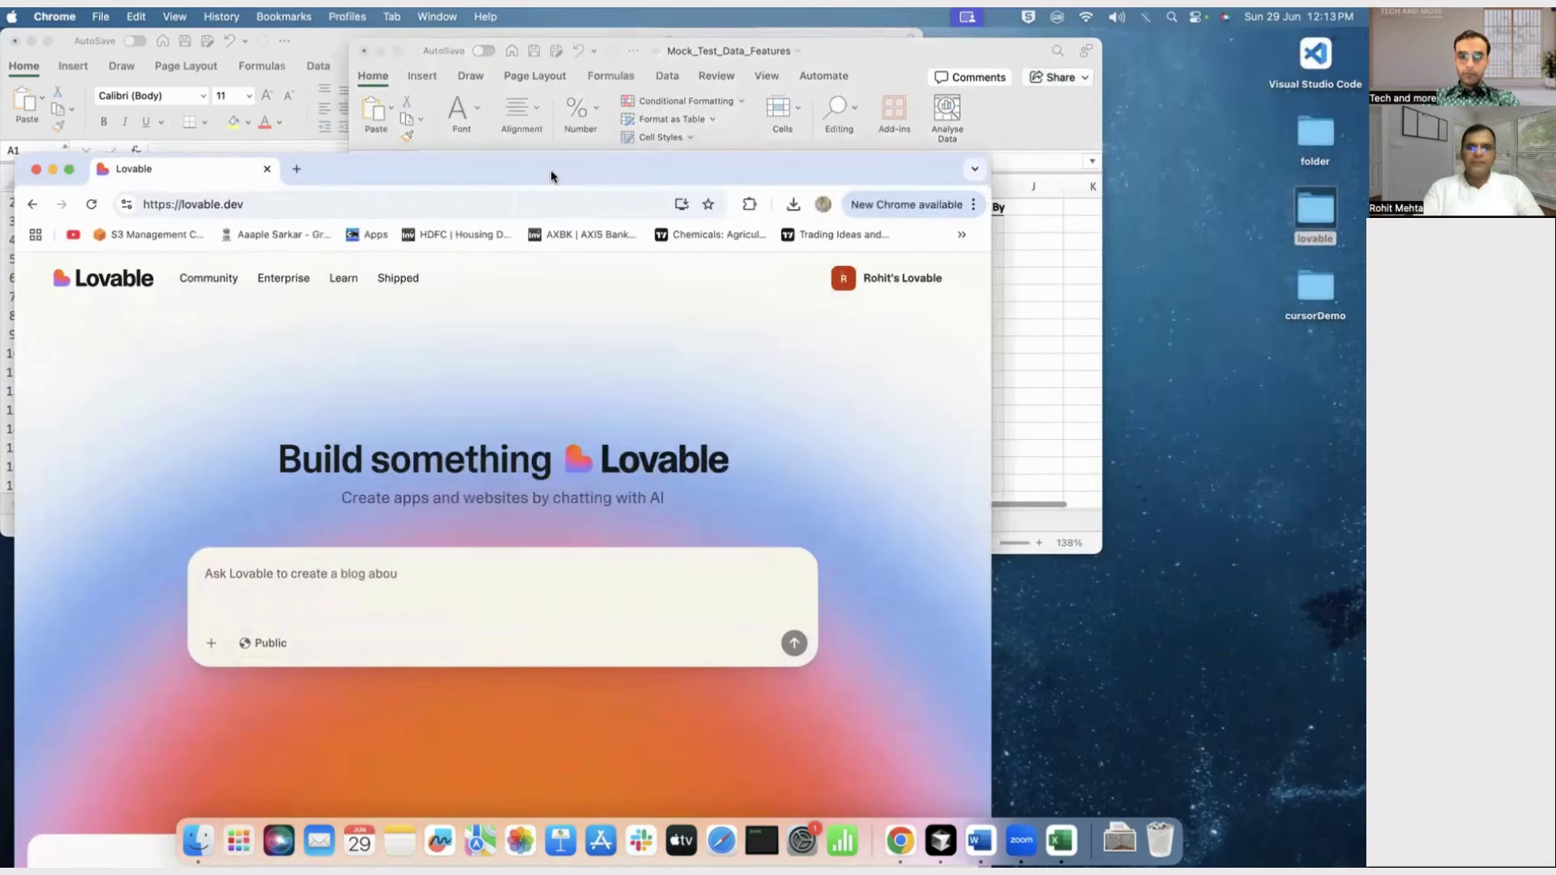
drag(551, 177, 559, 73)
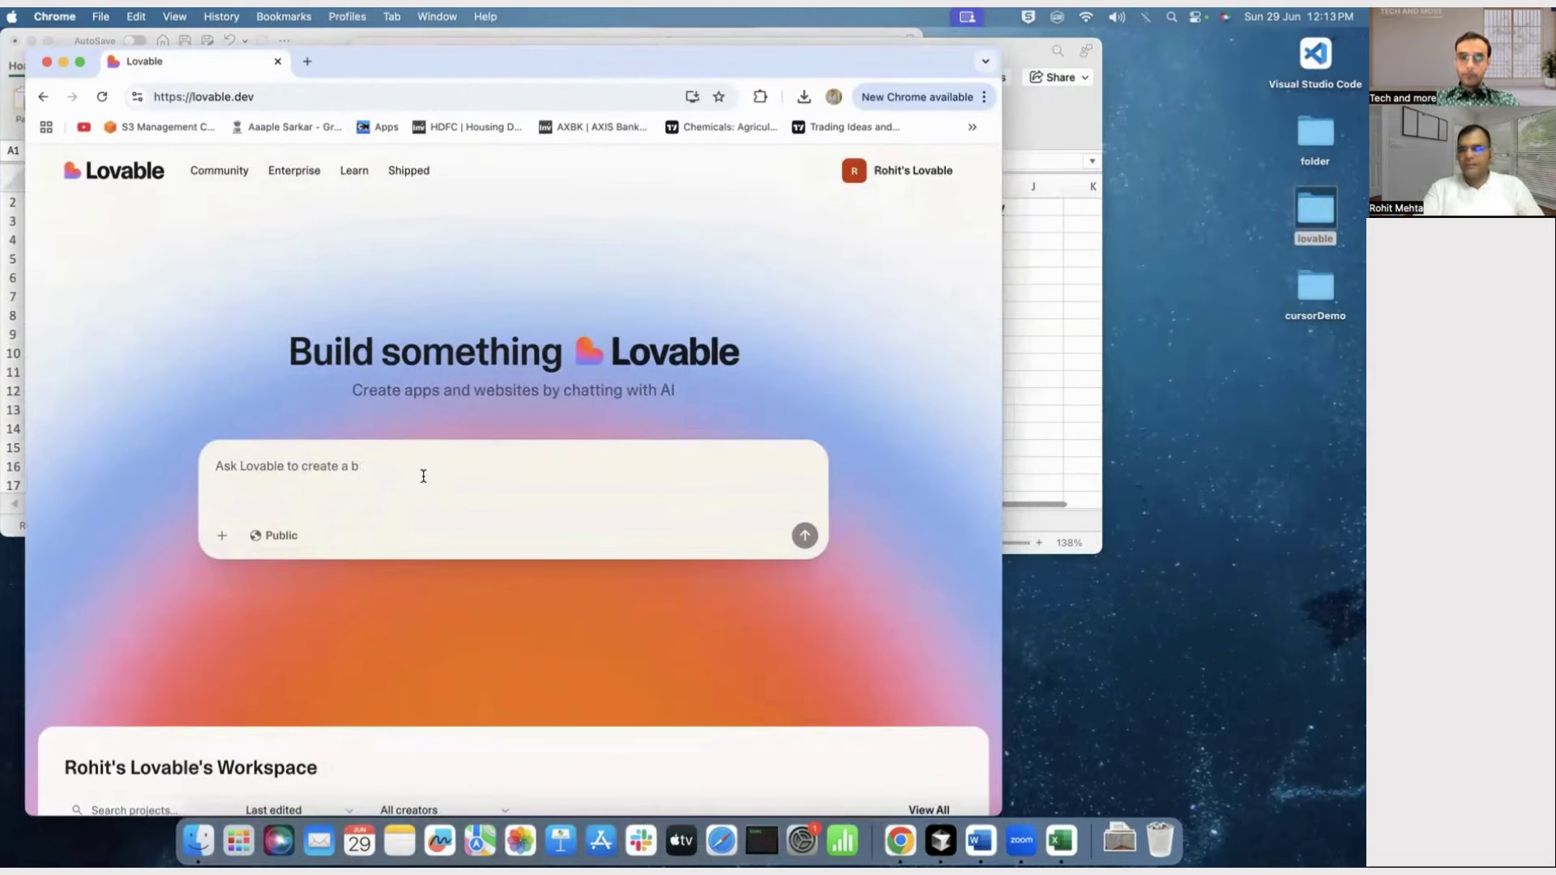
- Open the prompt document from the desktop's lovable folder in TextEdit
double_click(1306, 217)
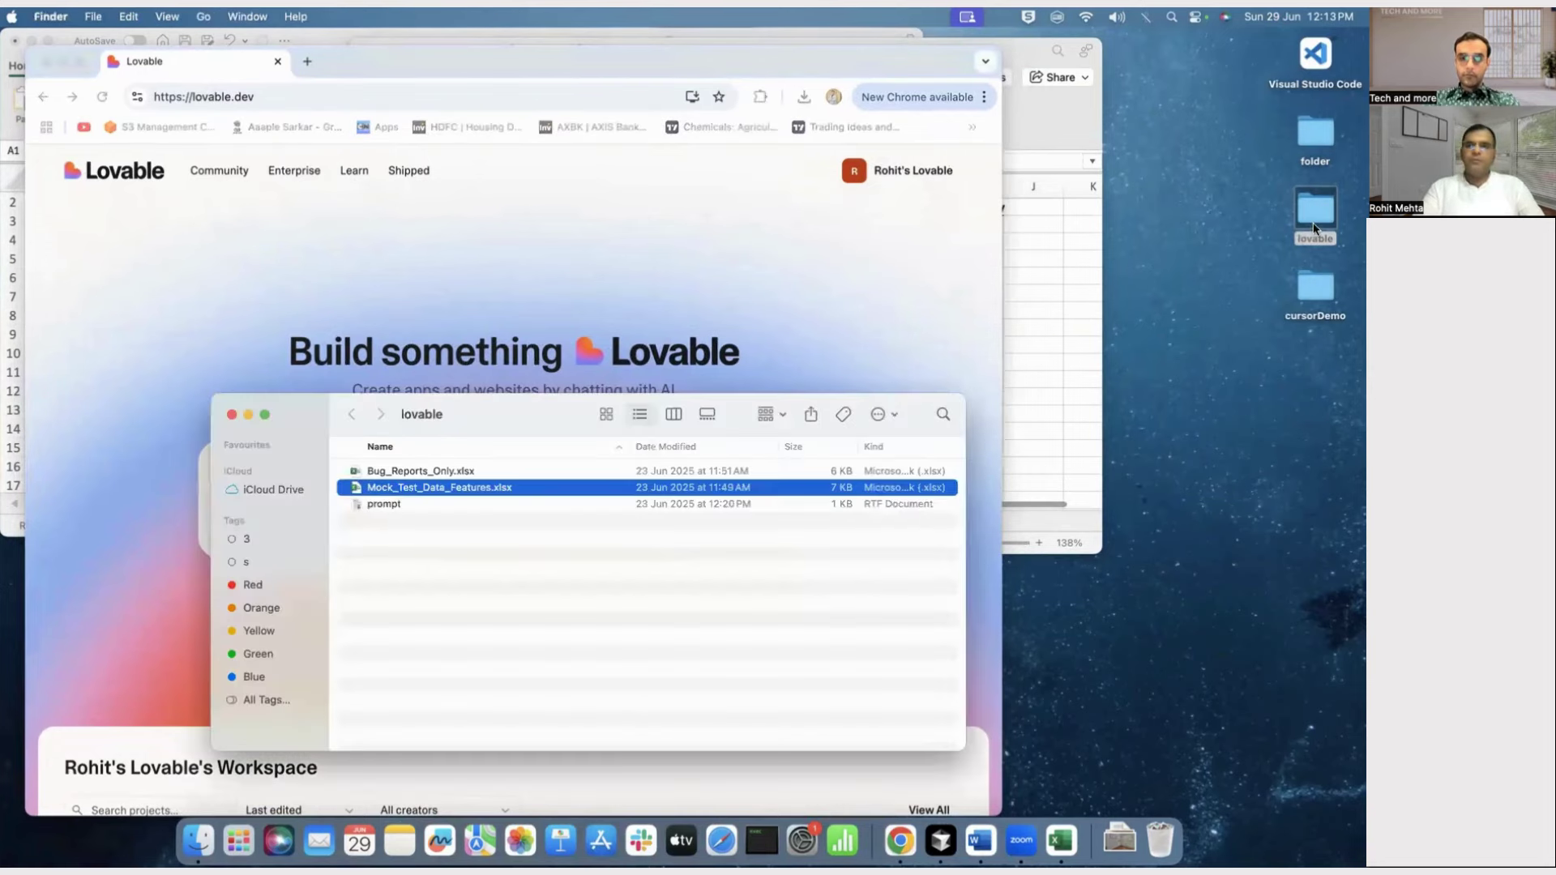
click(452, 507)
right_click(454, 509)
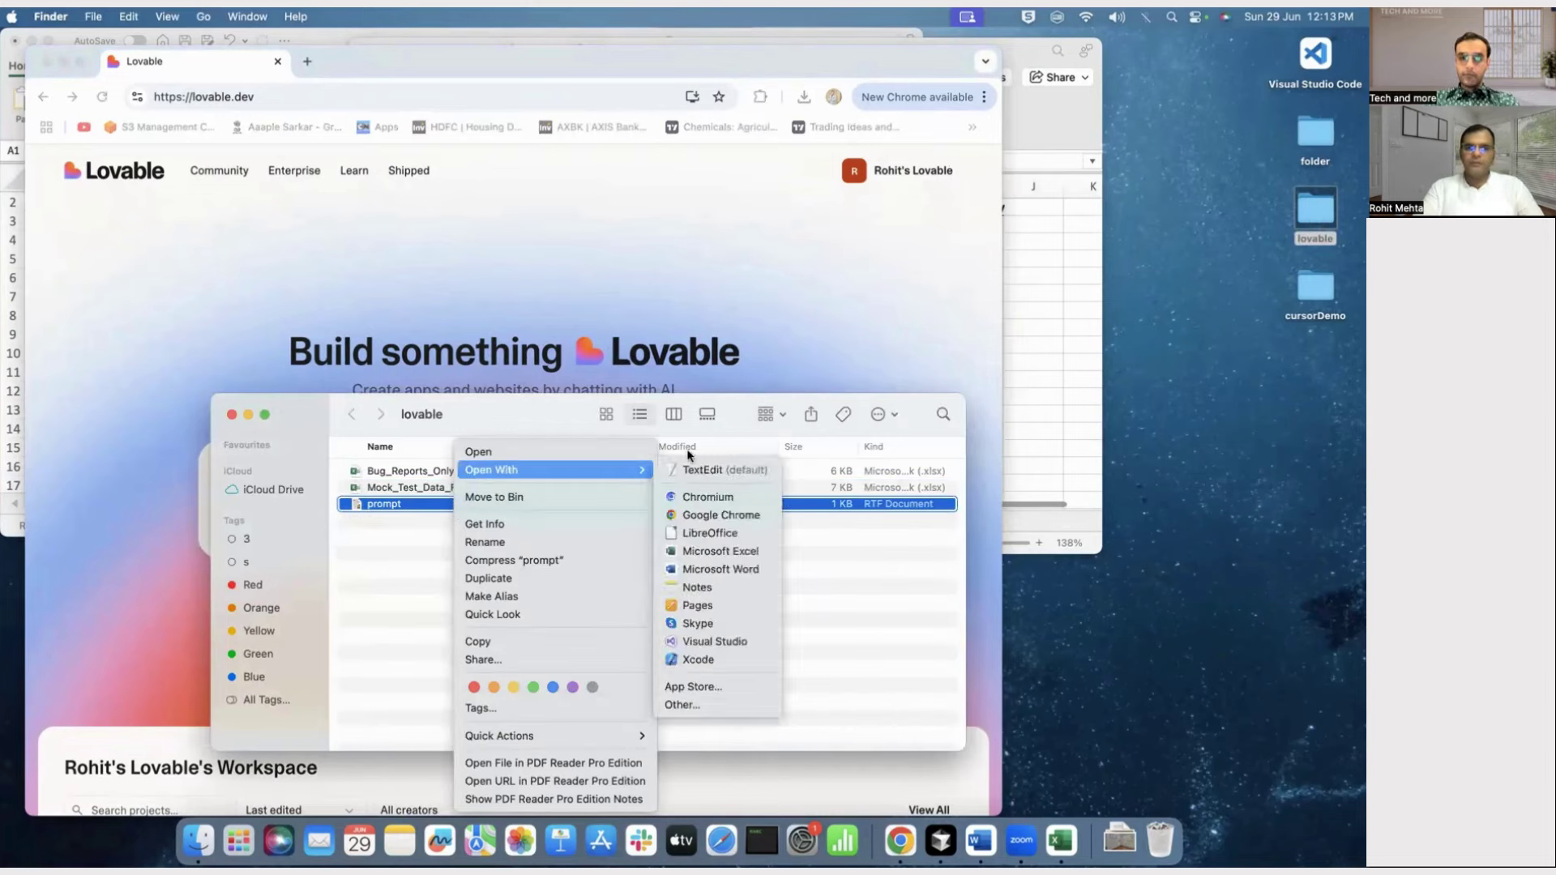
mouse_move(610, 469)
click(713, 470)
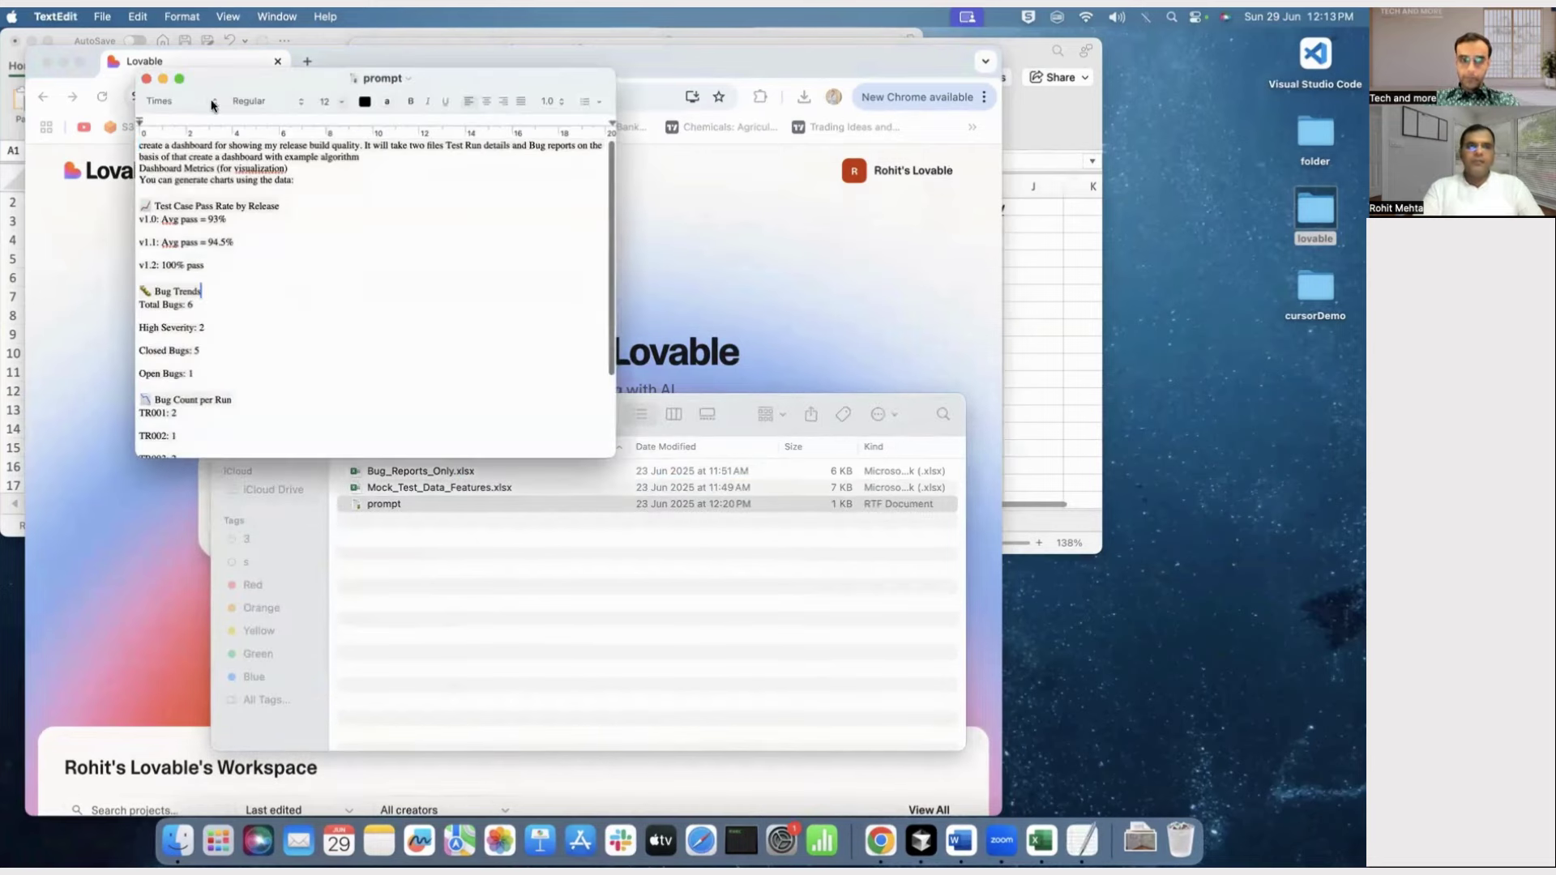
- Show the prompt document full screen and read its dashboard request and the listed metrics
click(179, 79)
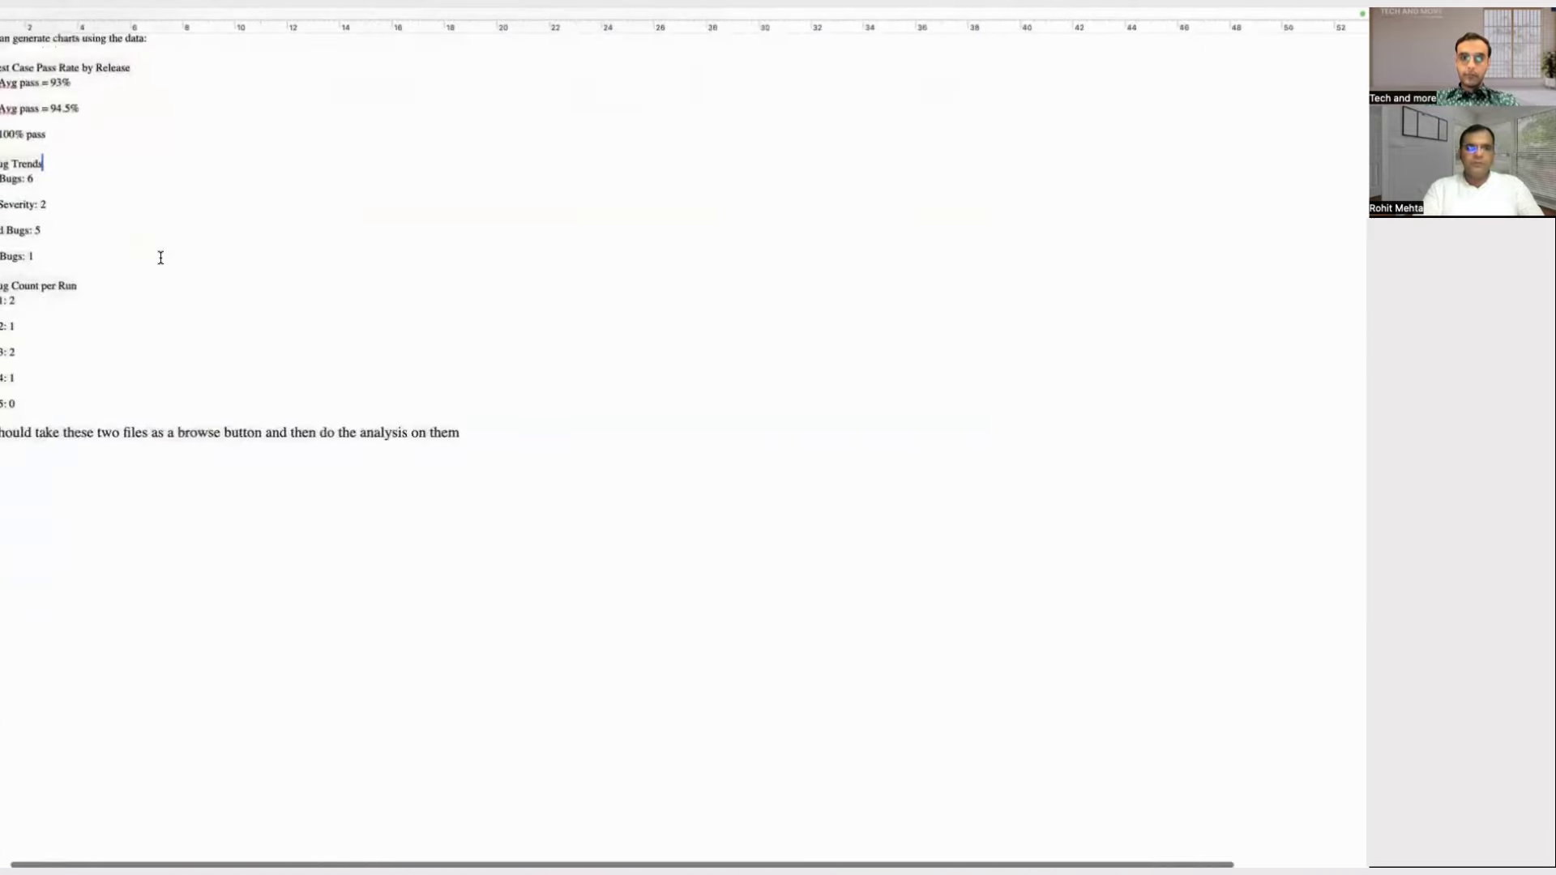
scroll(161, 260, up, 3)
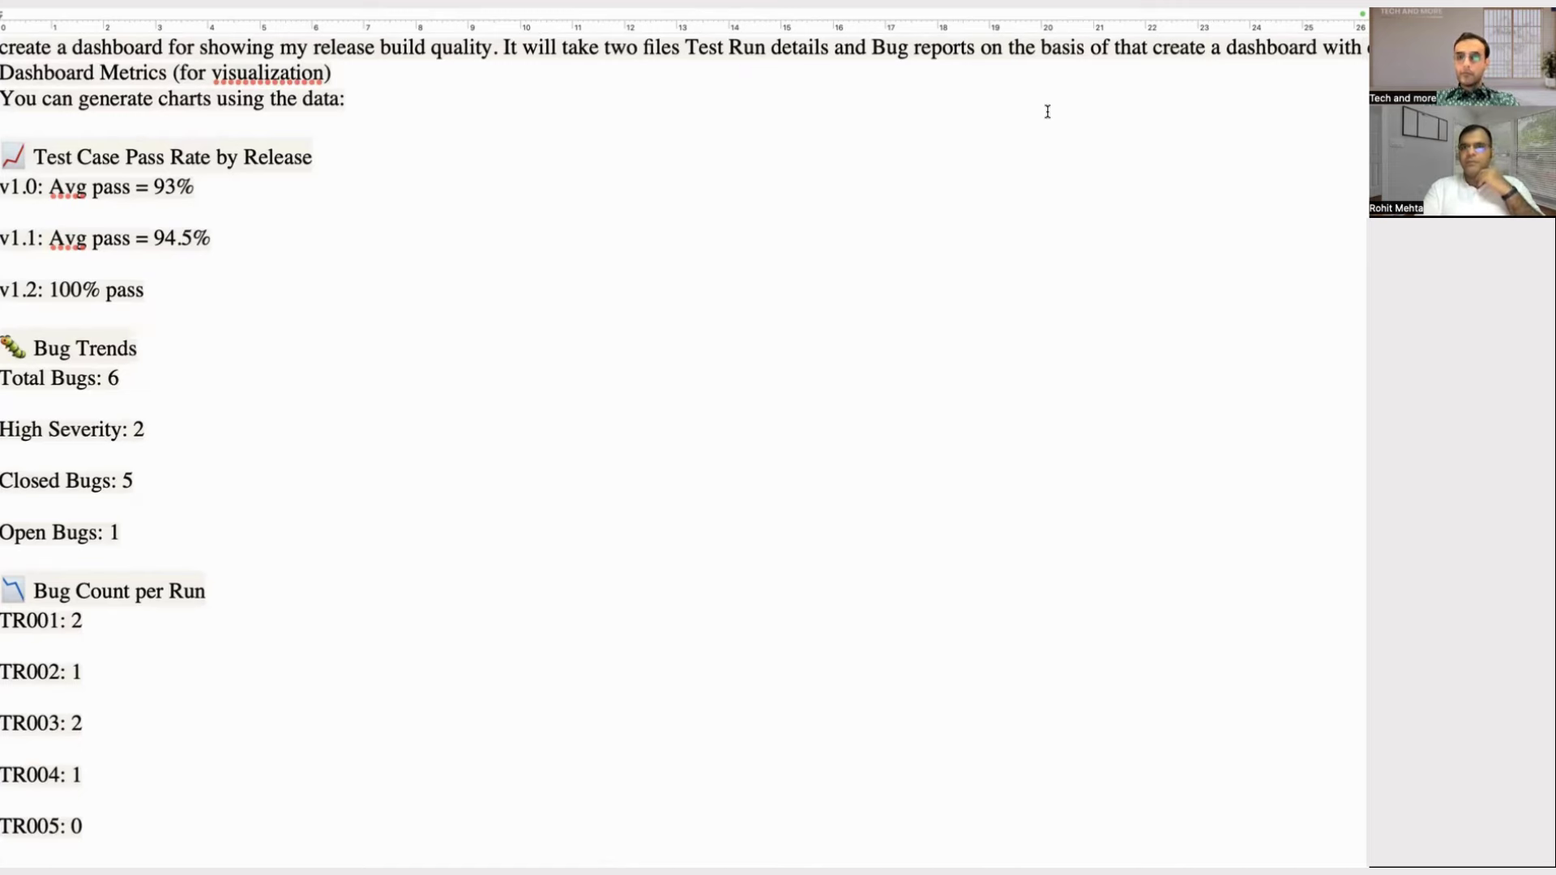
scroll(1047, 111, right, 5)
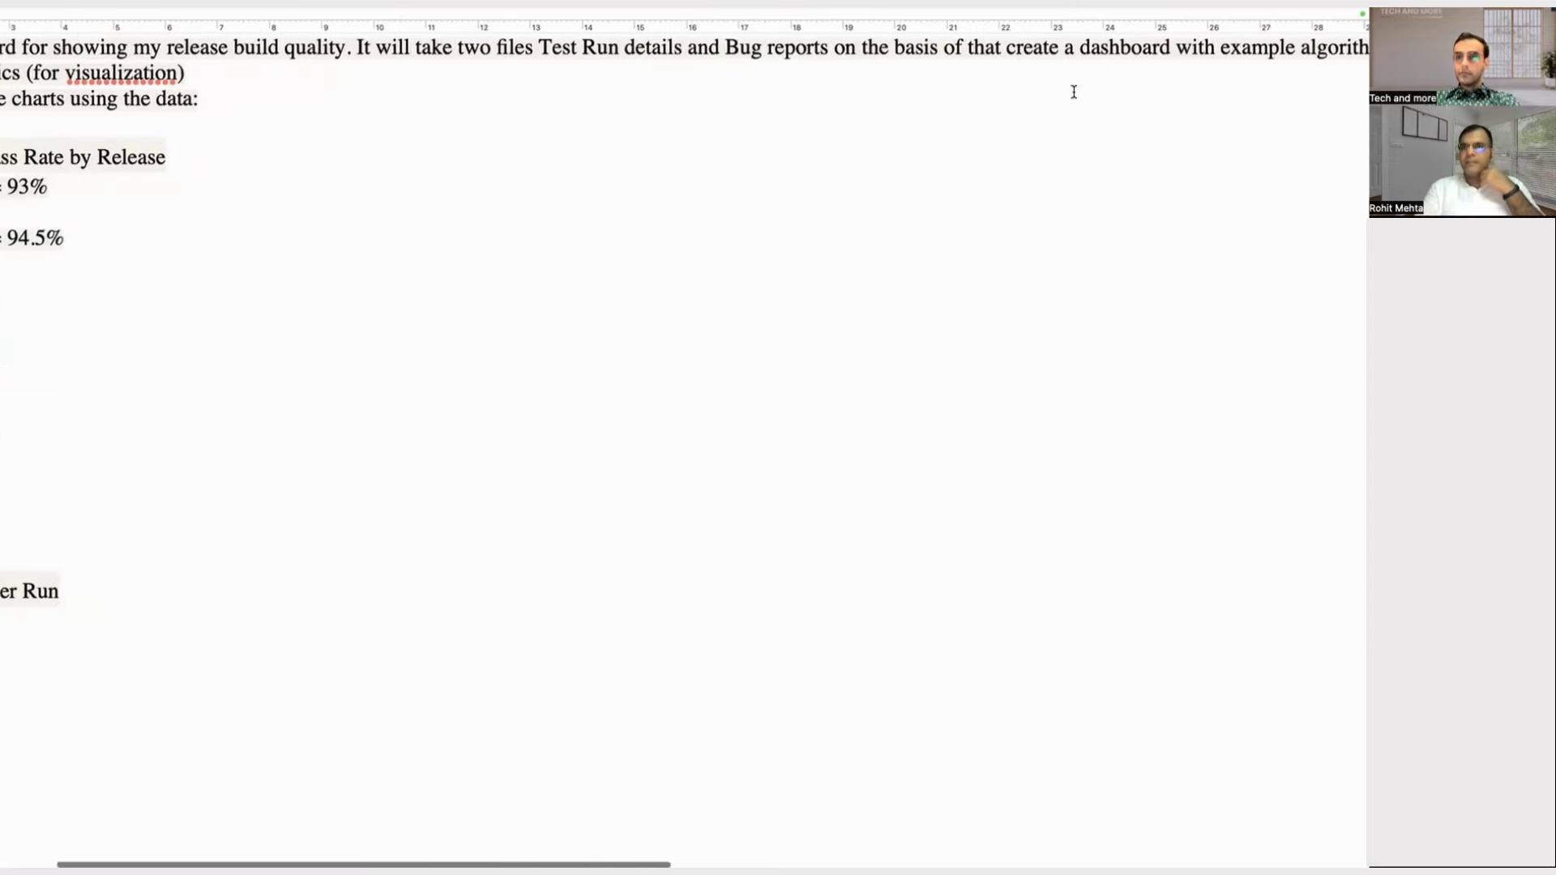
scroll(1072, 91, right, 3)
scroll(1068, 90, left, 10)
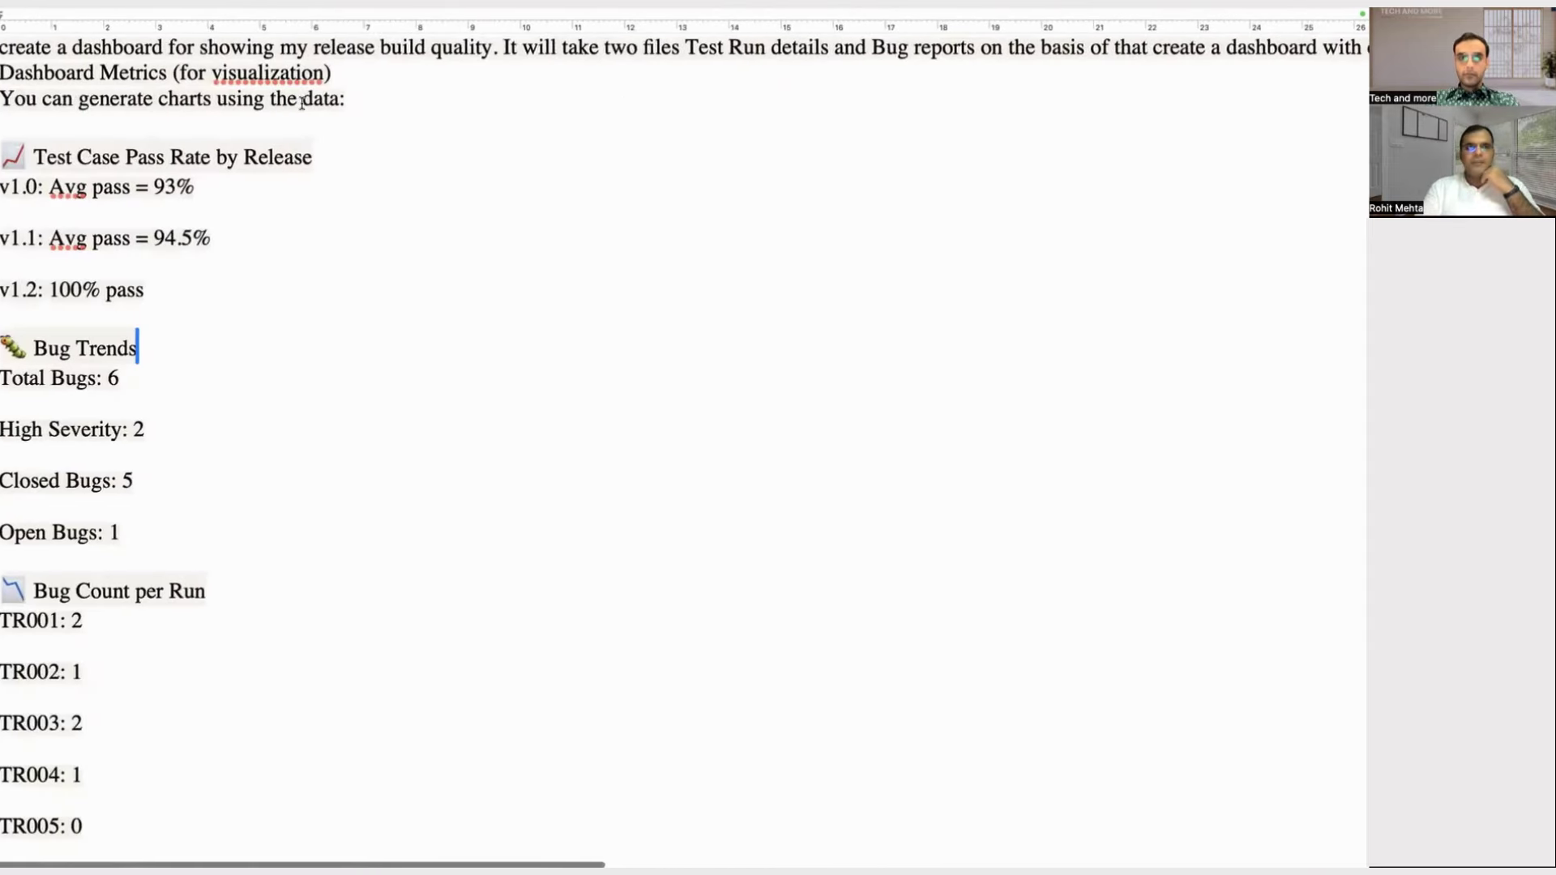